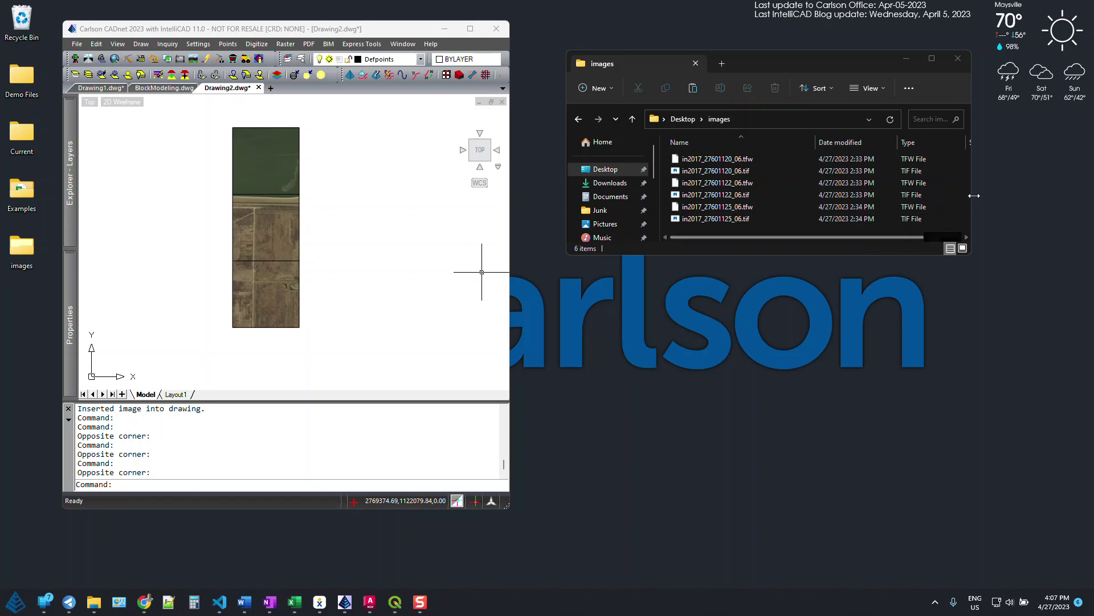
Widen the images folder window until the Size column of the three aerial TIF files shows
{"action": "left_click_drag", "start_coordinate": [972, 198], "coordinate": [1046, 197]}
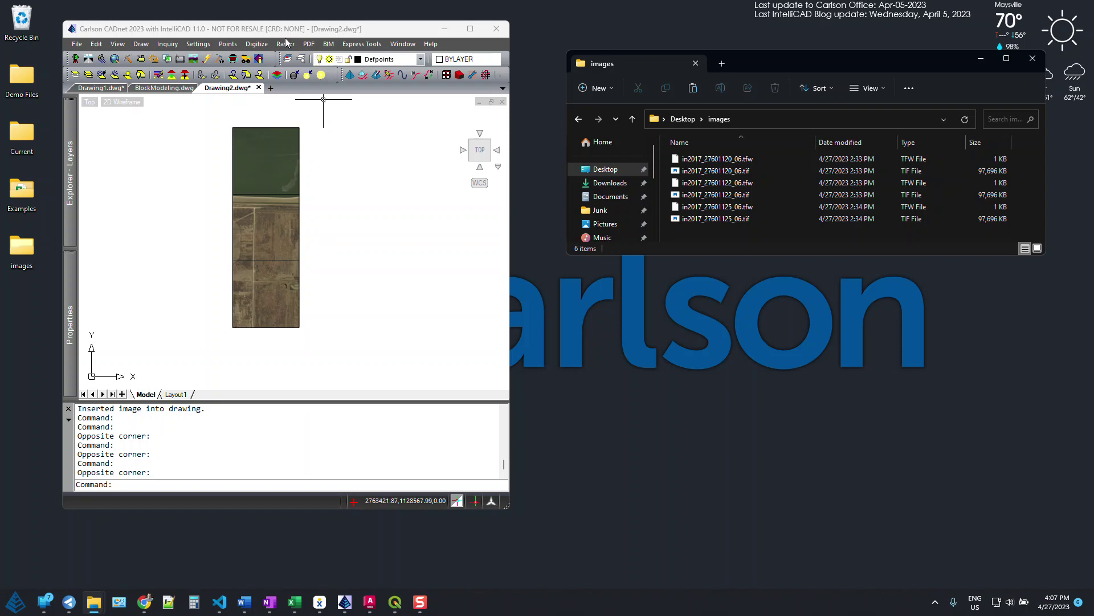
Look over the Raster menu's Merge Raster File command without running it, then switch to QGIS
{"action": "left_click", "coordinate": [168, 60]}
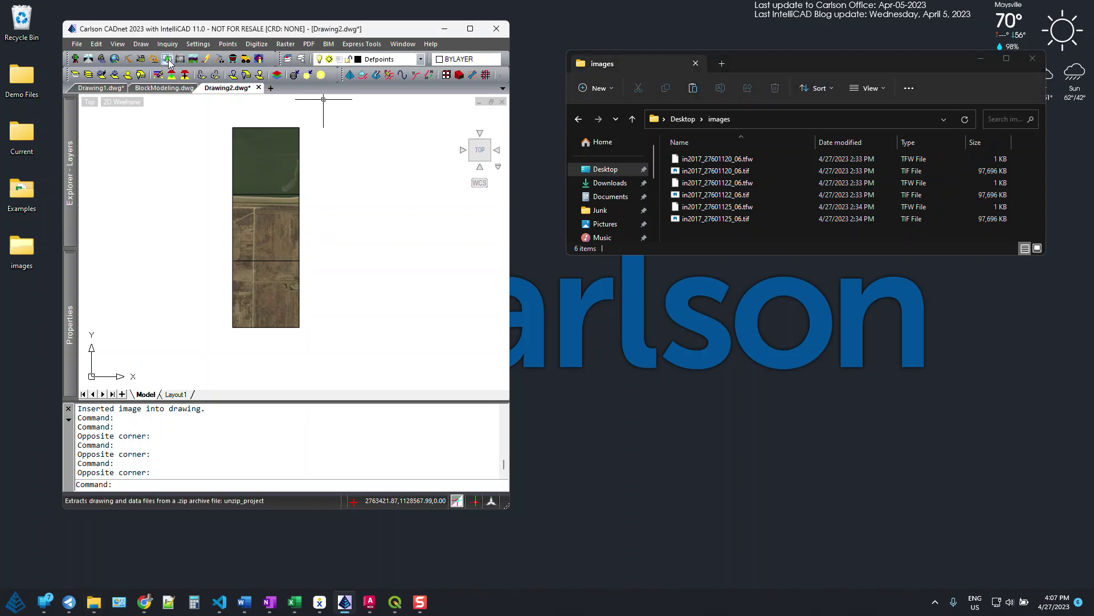
{"action": "left_click", "coordinate": [286, 44]}
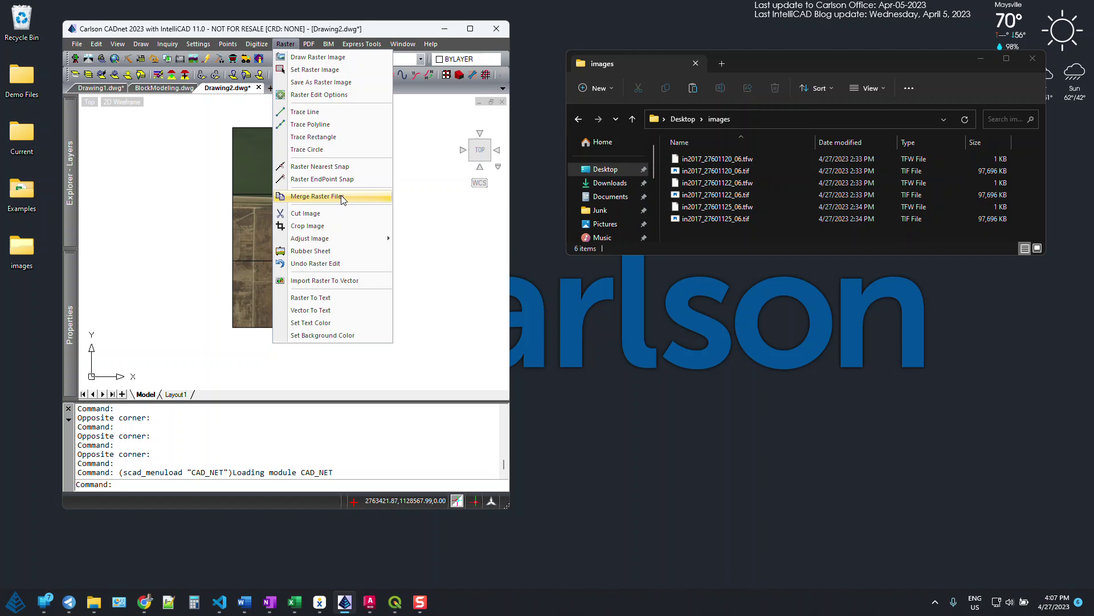
{"action": "left_click", "coordinate": [427, 249]}
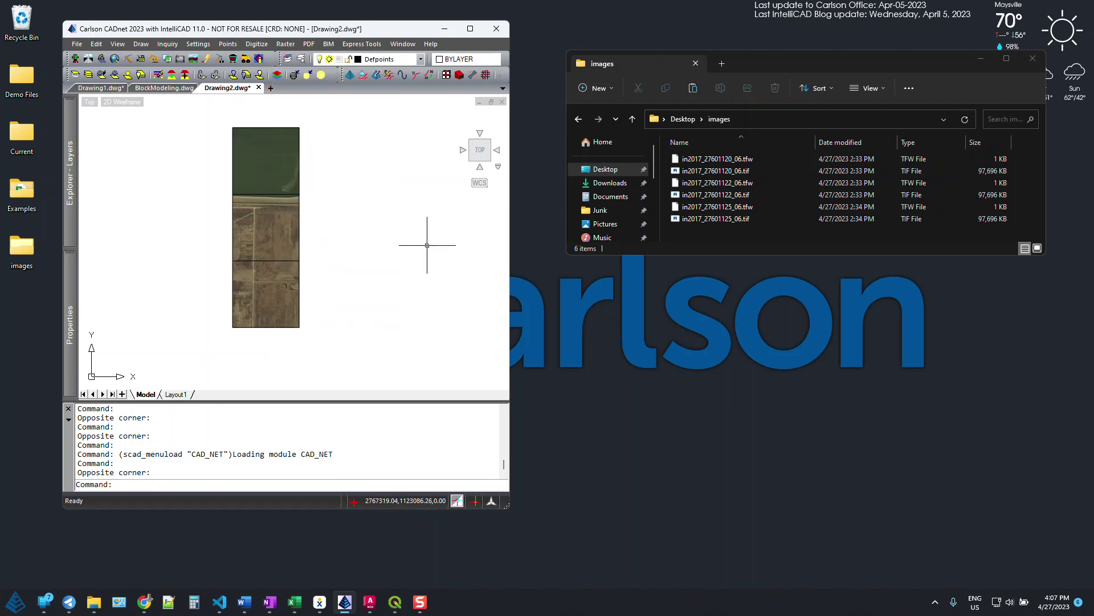
{"action": "left_click", "coordinate": [395, 601]}
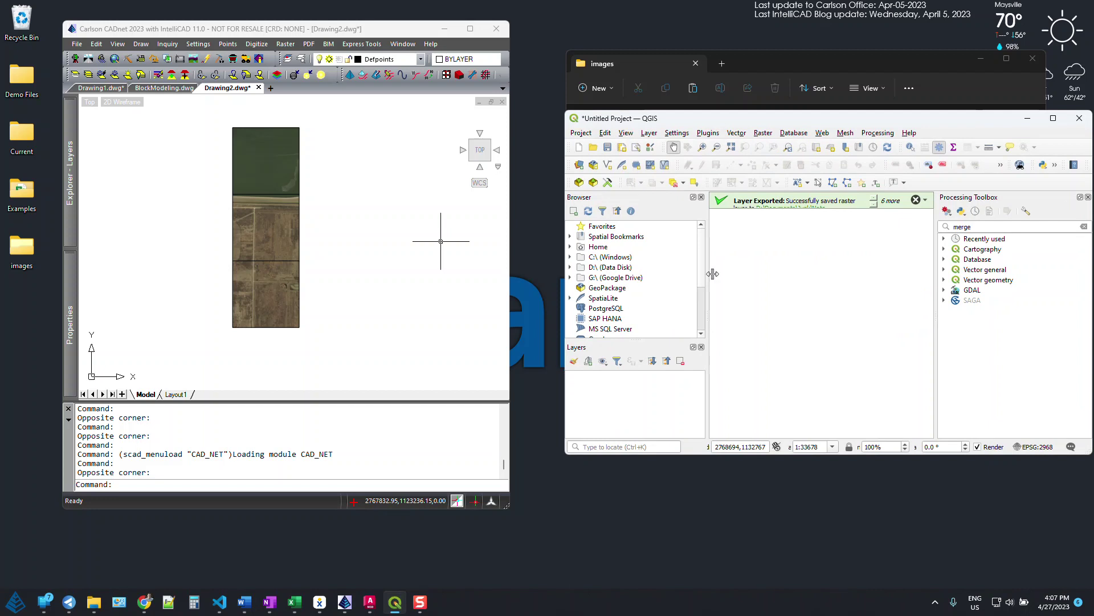
Load the three in2017 .tif tiles from the images folder into QGIS and maximize the window
{"action": "left_click_drag", "start_coordinate": [767, 122], "coordinate": [265, 83]}
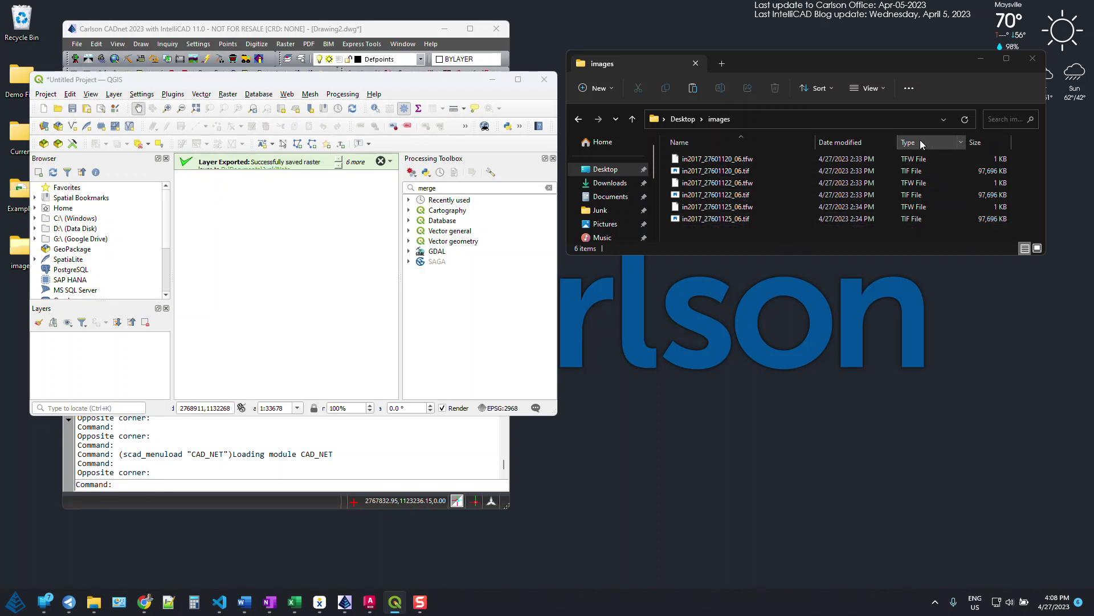
{"action": "left_click", "coordinate": [903, 151]}
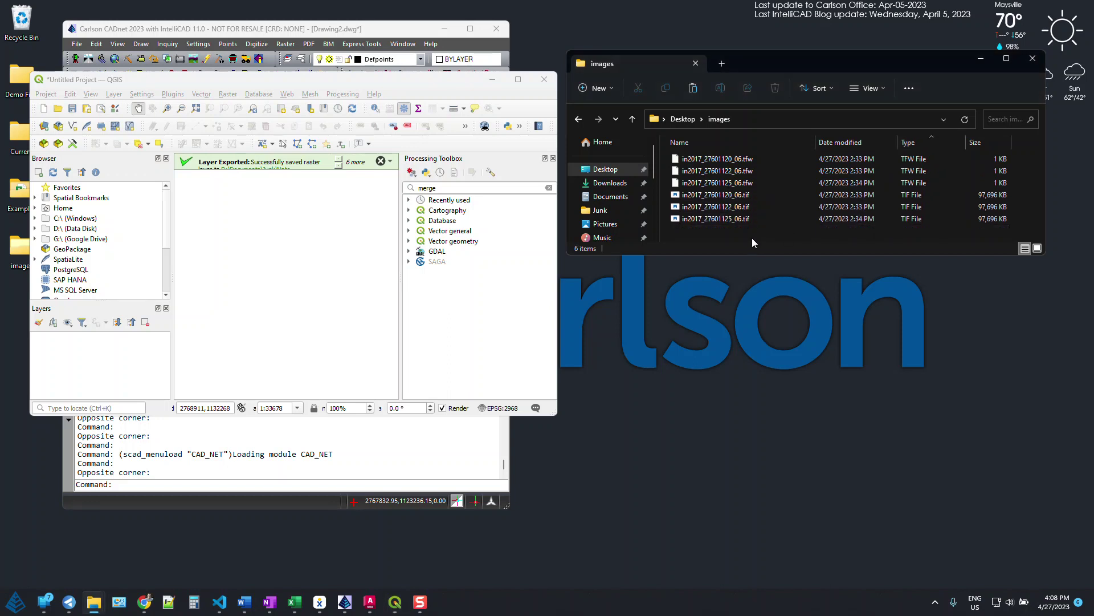
{"action": "left_click_drag", "start_coordinate": [751, 237], "coordinate": [298, 245]}
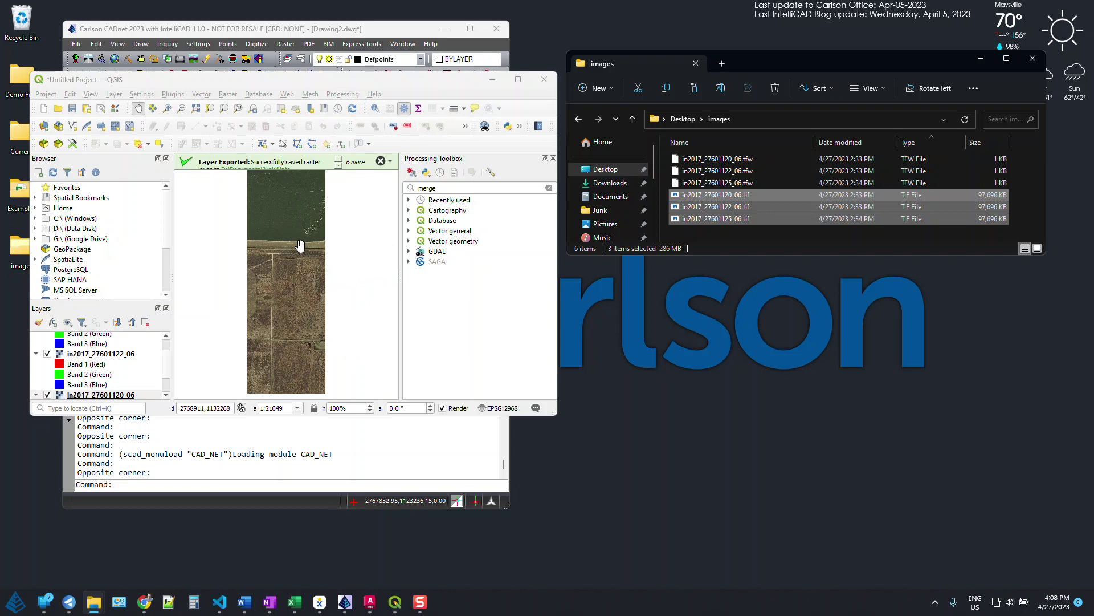
{"action": "left_click", "coordinate": [518, 79]}
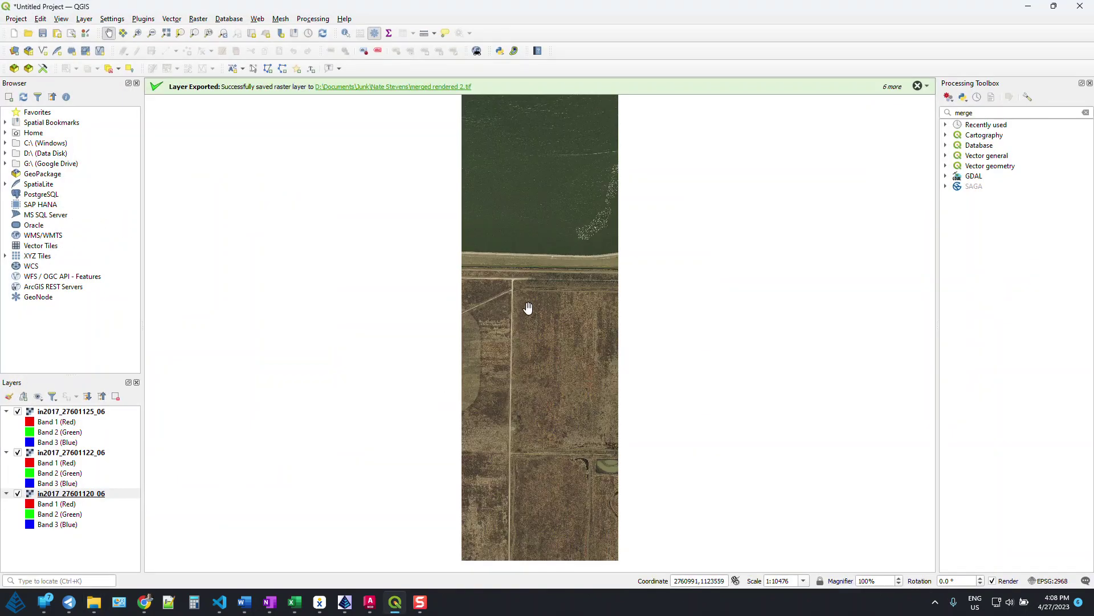
Toggle the in2017_27601120_06 and in2017_27601122_06 layers off and on to check their extents
{"action": "left_click", "coordinate": [18, 493]}
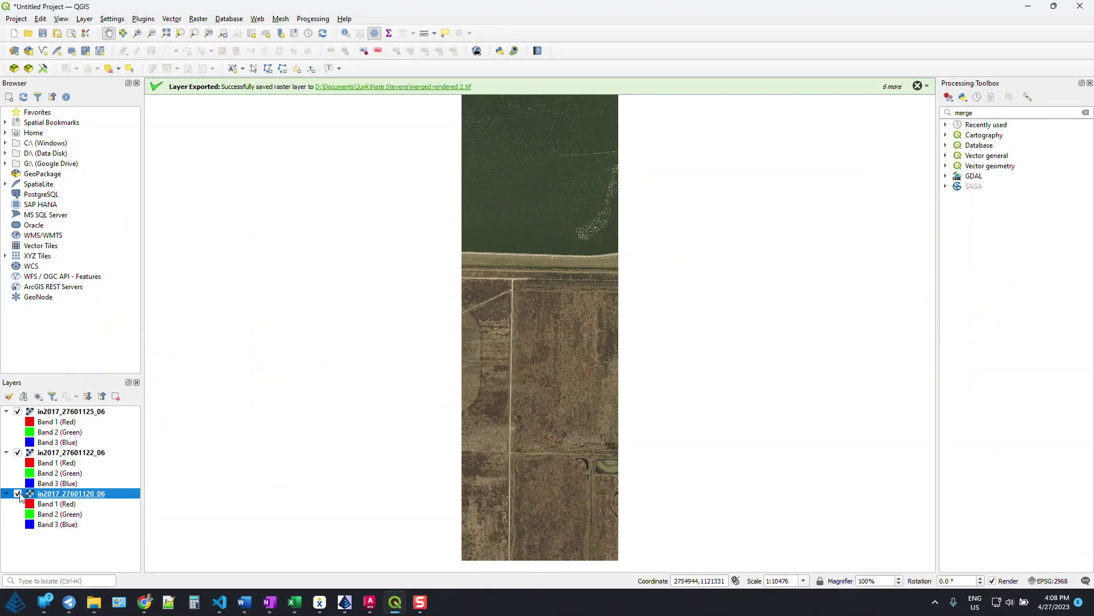
{"action": "left_click", "coordinate": [17, 493]}
{"action": "left_click", "coordinate": [18, 452]}
{"action": "left_click", "coordinate": [18, 453]}
Review the in2017_27601120_06 band settings, cancel unchanged, and collapse the in2017_27601122_06 band list
{"action": "right_click", "coordinate": [66, 495]}
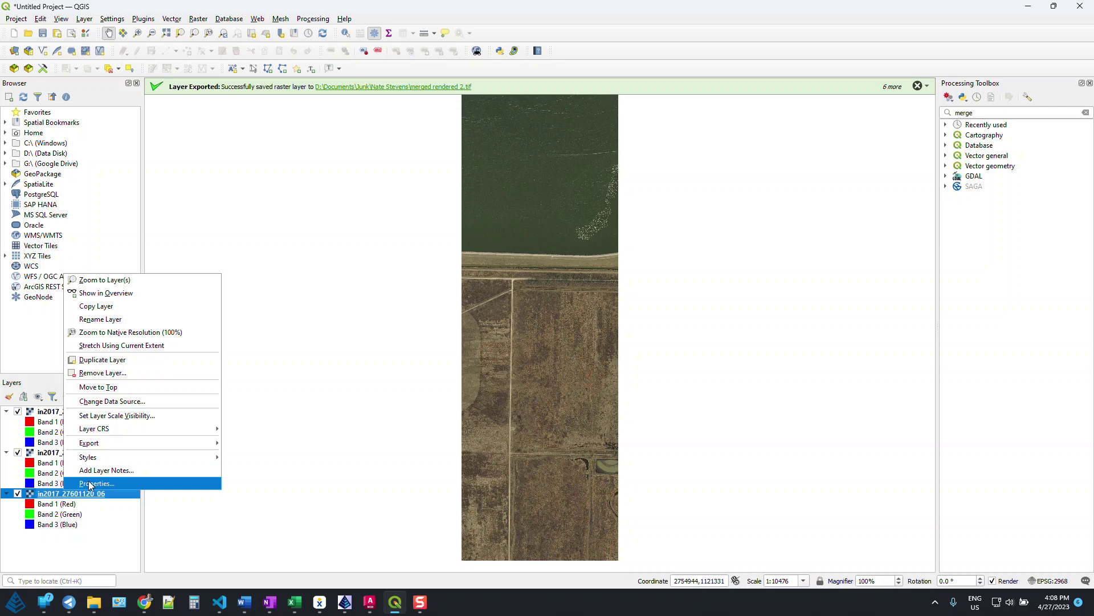
{"action": "left_click", "coordinate": [91, 484]}
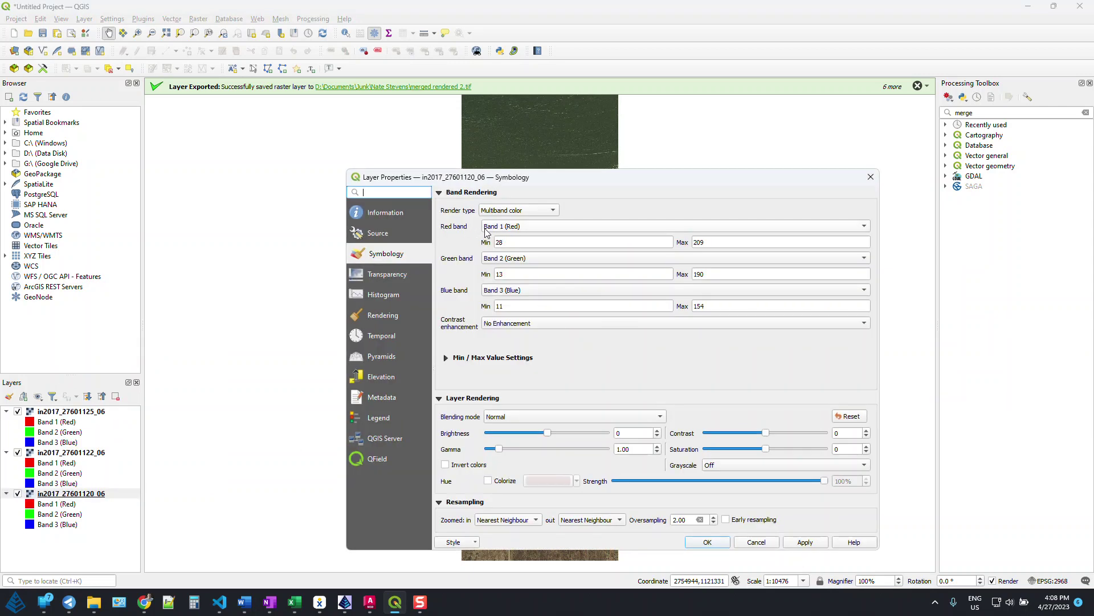
{"action": "left_click", "coordinate": [530, 226]}
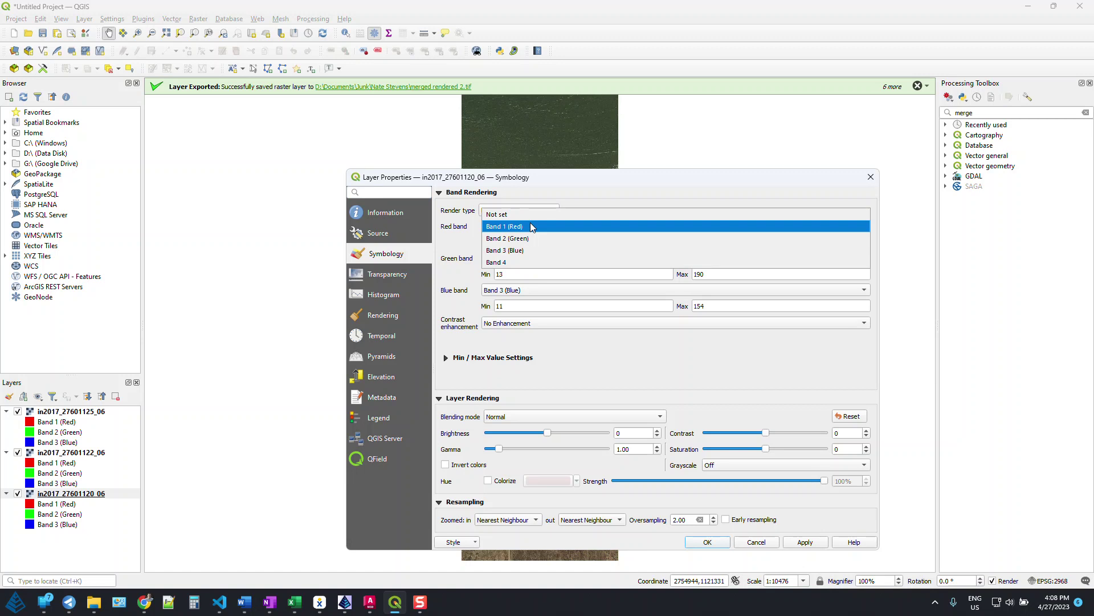
{"action": "left_click", "coordinate": [530, 226]}
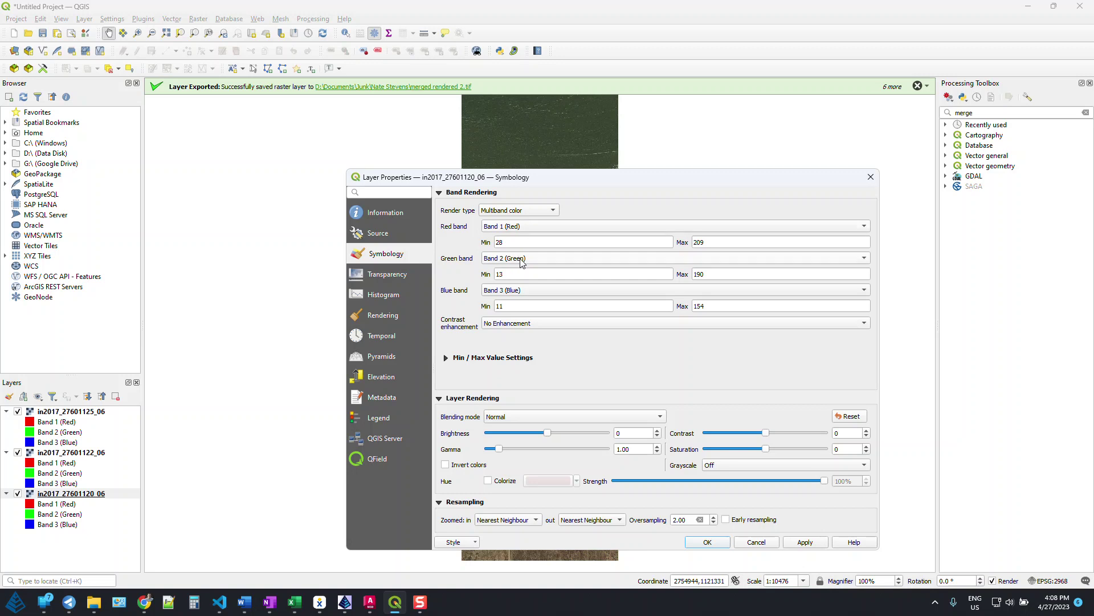
{"action": "left_click", "coordinate": [519, 291]}
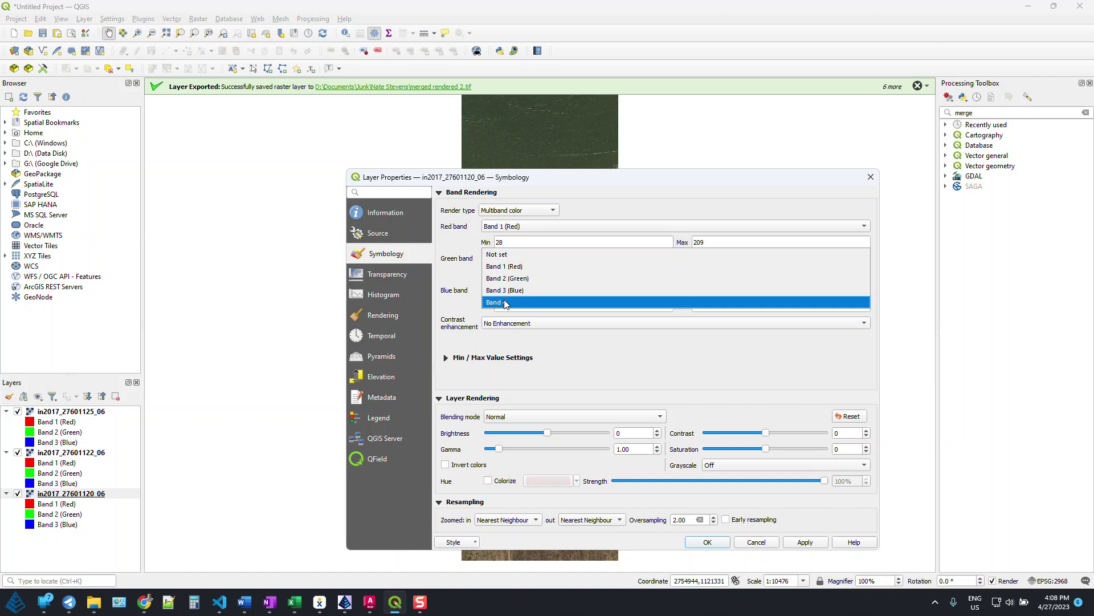
{"action": "left_click", "coordinate": [600, 179]}
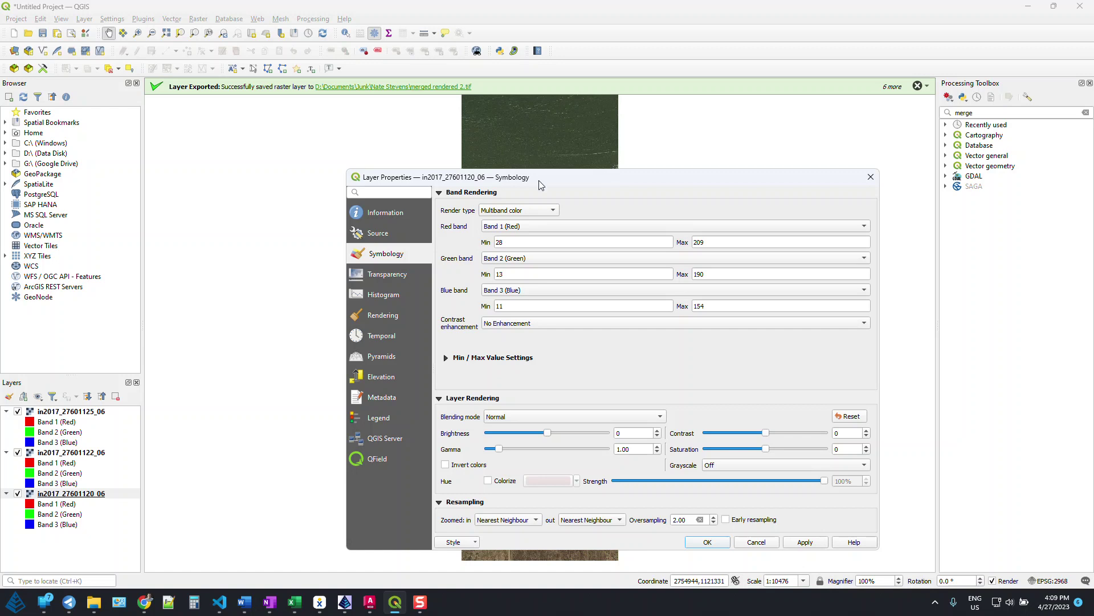
{"action": "left_click_drag", "start_coordinate": [522, 183], "coordinate": [493, 89]}
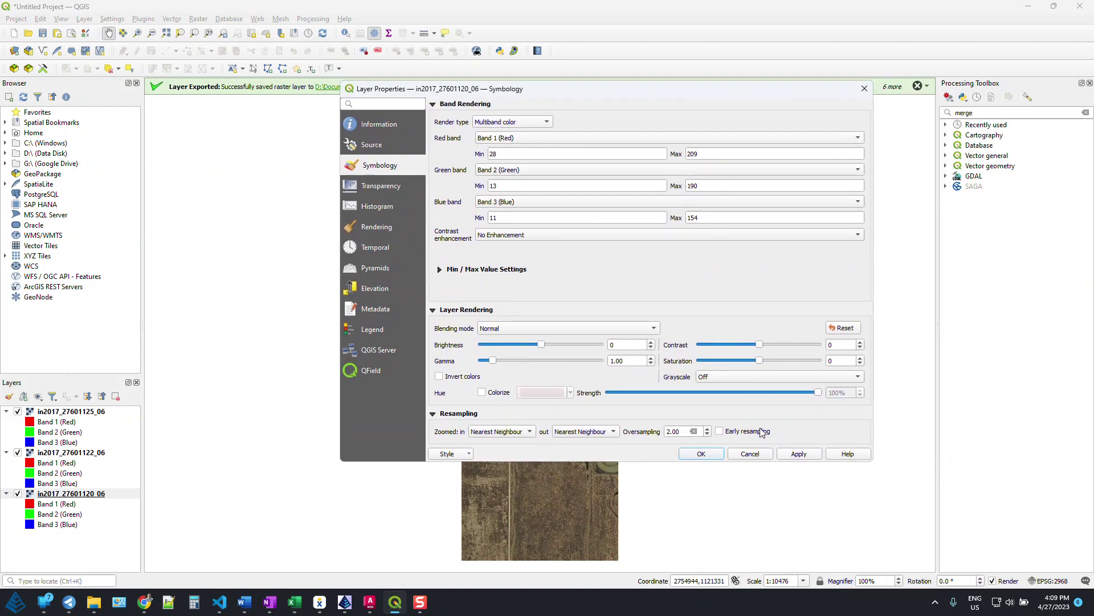
{"action": "left_click", "coordinate": [757, 453]}
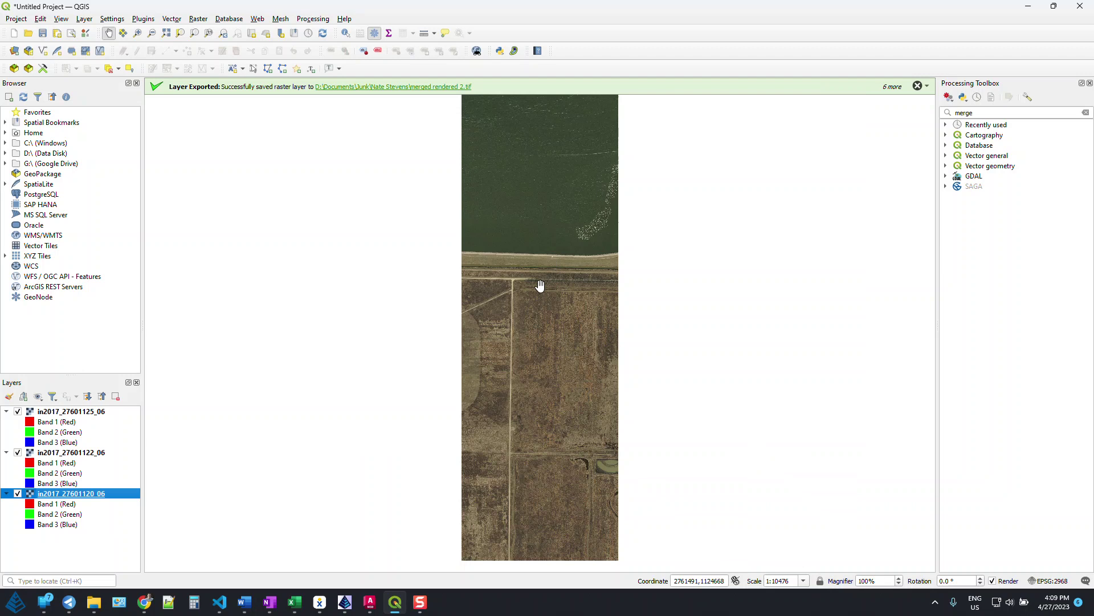
{"action": "left_click", "coordinate": [7, 453]}
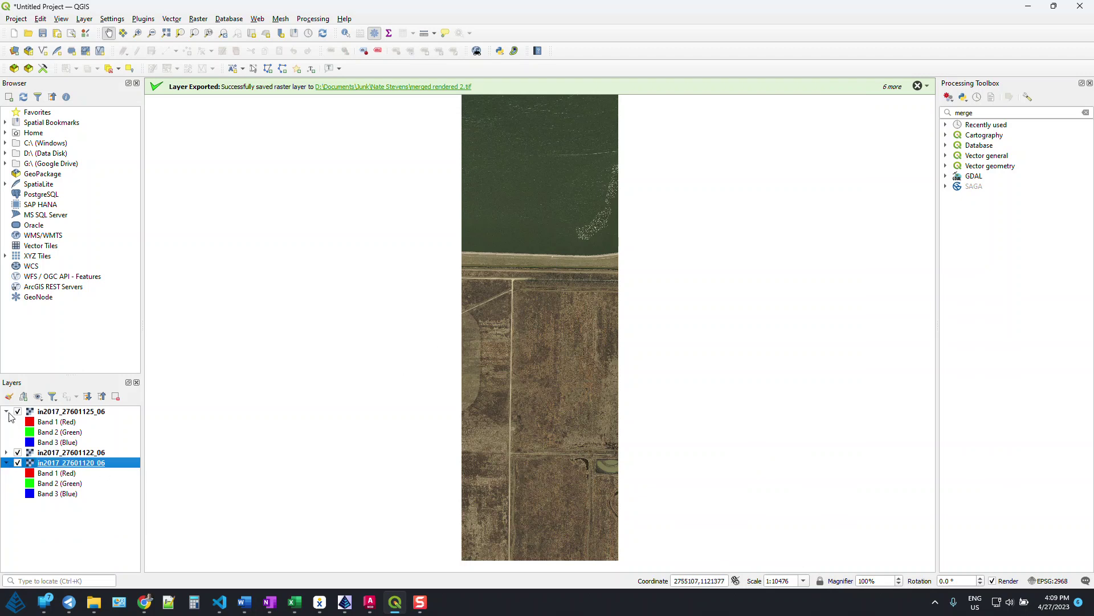
Collapse the in2017_27601125_06 and in2017_27601120_06 band lists and recentre the three images
{"action": "left_click", "coordinate": [7, 412]}
{"action": "left_click", "coordinate": [7, 431]}
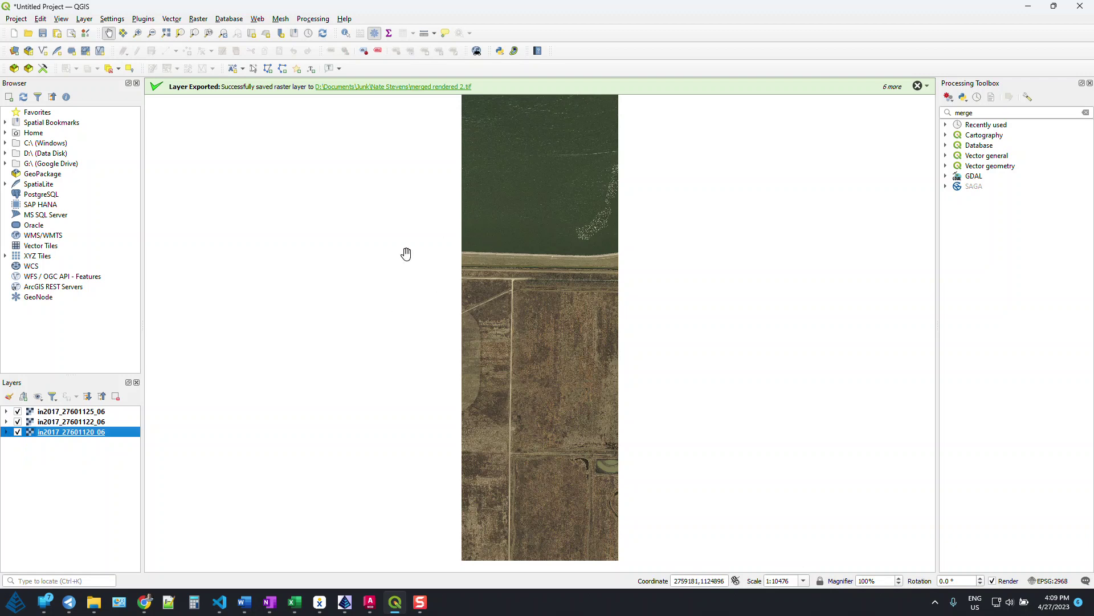
{"action": "scroll", "coordinate": [405, 252], "scroll_direction": "down", "scroll_amount": 1}
{"action": "left_click_drag", "start_coordinate": [401, 244], "coordinate": [431, 284]}
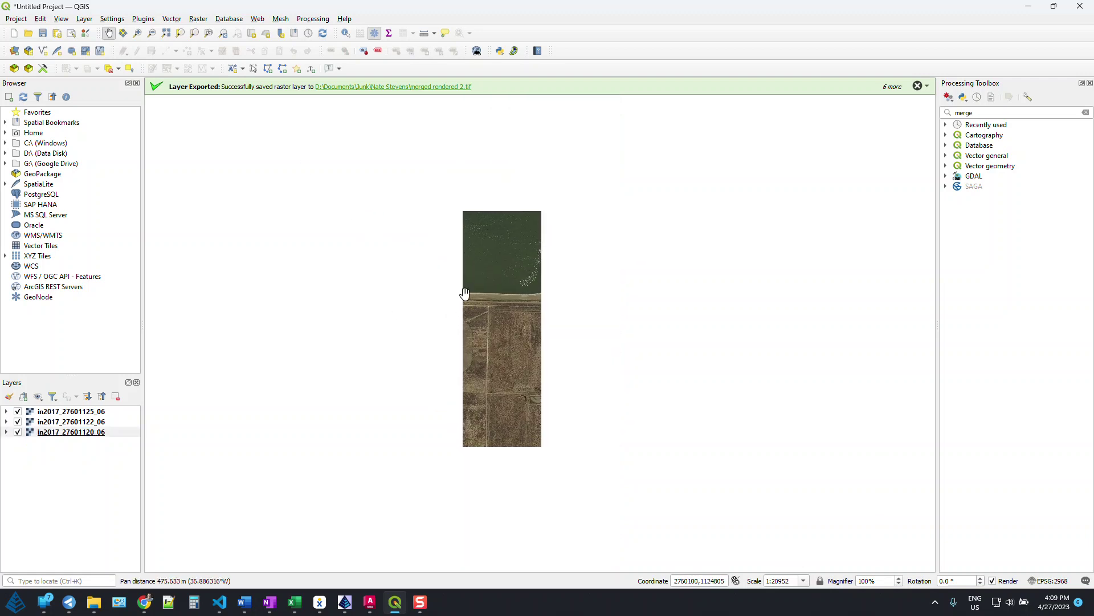
Run Raster > Miscellaneous > Merge on all three in2017 layers with no compression profile
{"action": "left_click", "coordinate": [198, 20]}
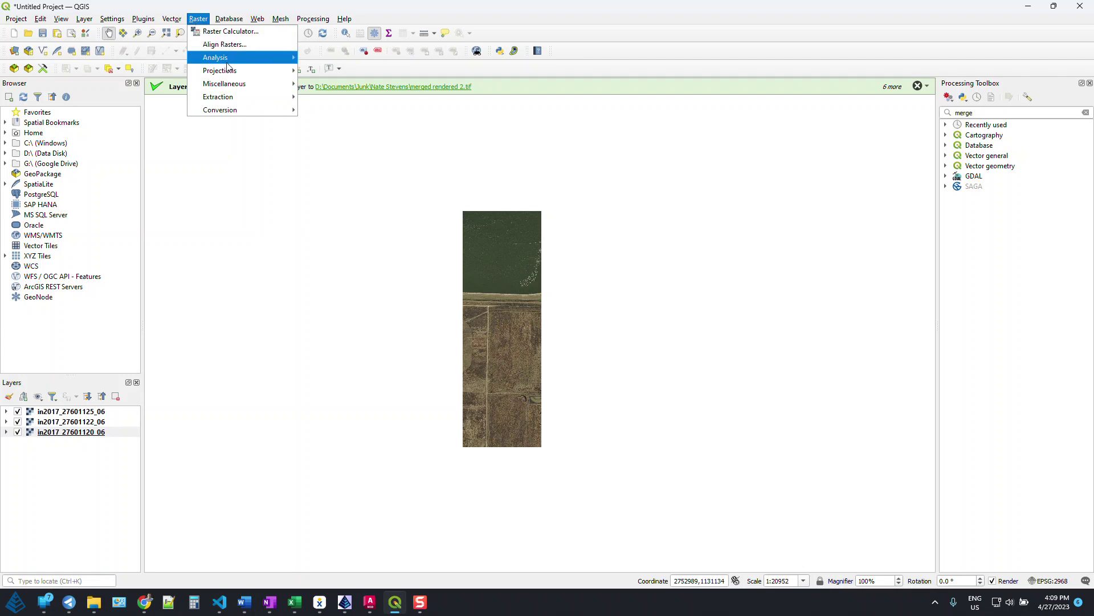
{"action": "mouse_move", "coordinate": [228, 84]}
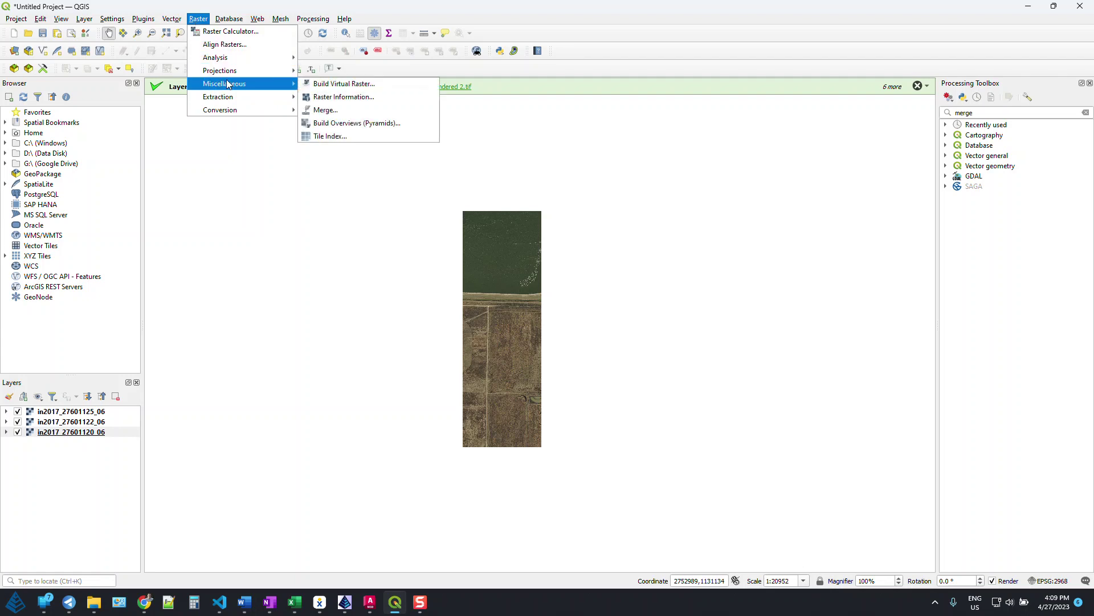
{"action": "left_click", "coordinate": [346, 110]}
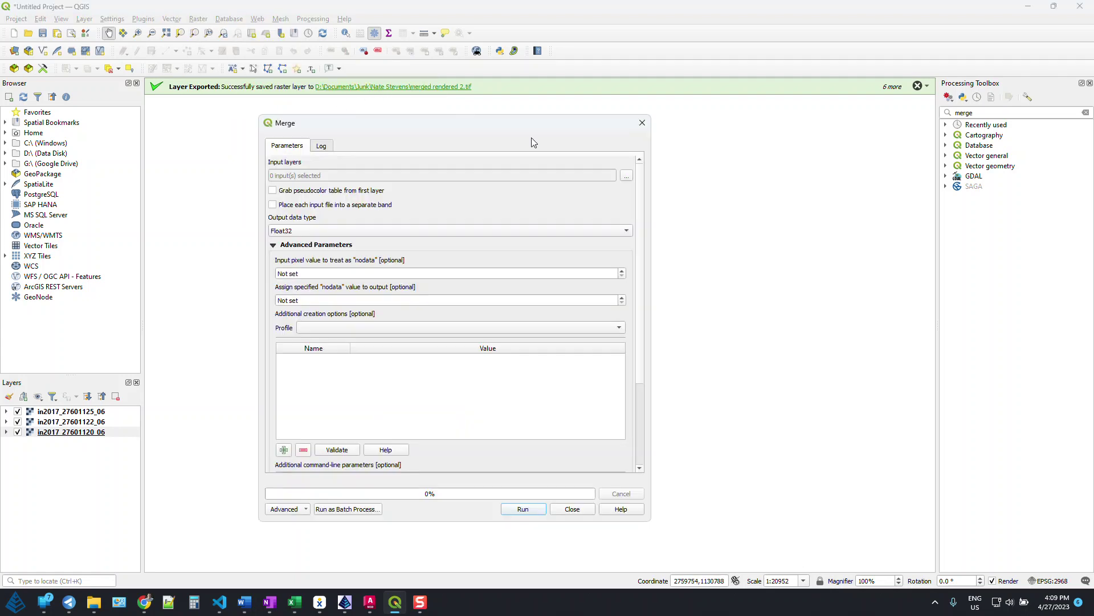
{"action": "left_click", "coordinate": [628, 179]}
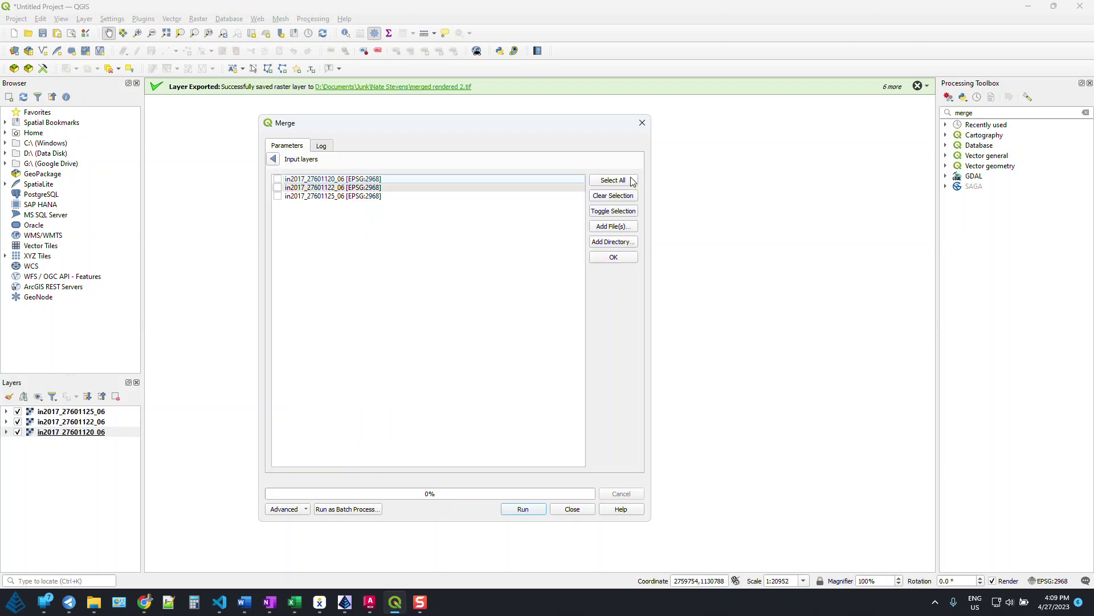
{"action": "left_click", "coordinate": [278, 187]}
{"action": "left_click", "coordinate": [278, 196]}
{"action": "left_click", "coordinate": [277, 179]}
{"action": "left_click", "coordinate": [613, 258]}
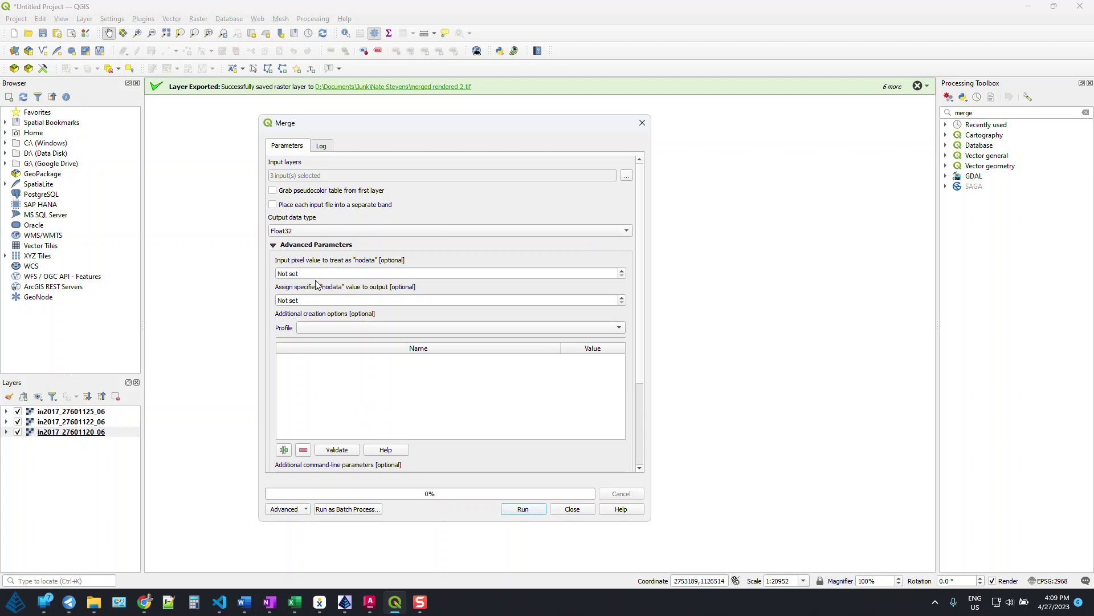
{"action": "left_click", "coordinate": [359, 327]}
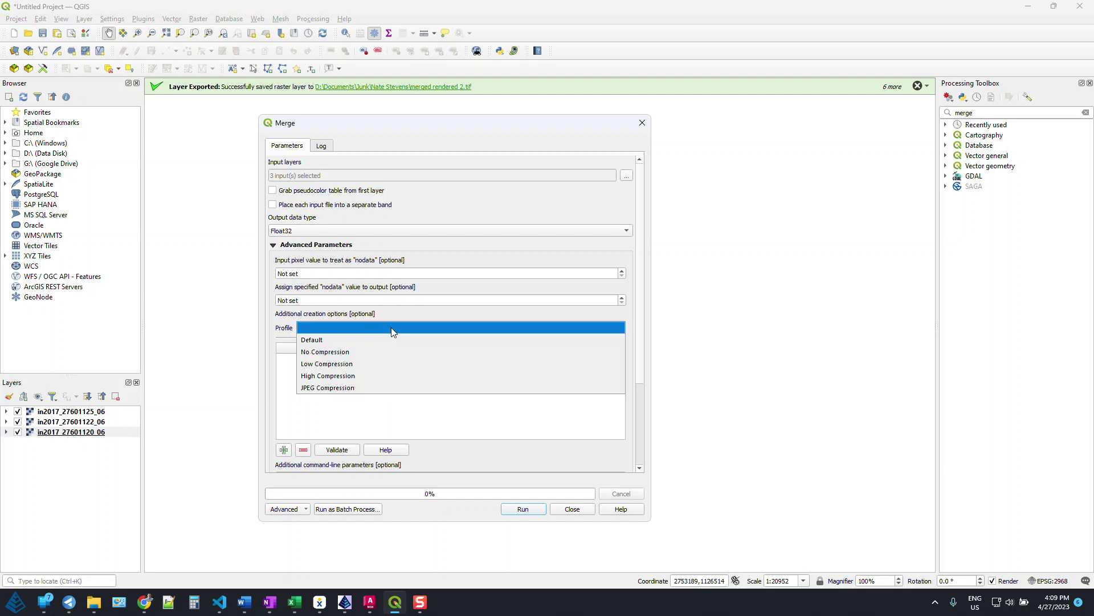
{"action": "left_click", "coordinate": [330, 328]}
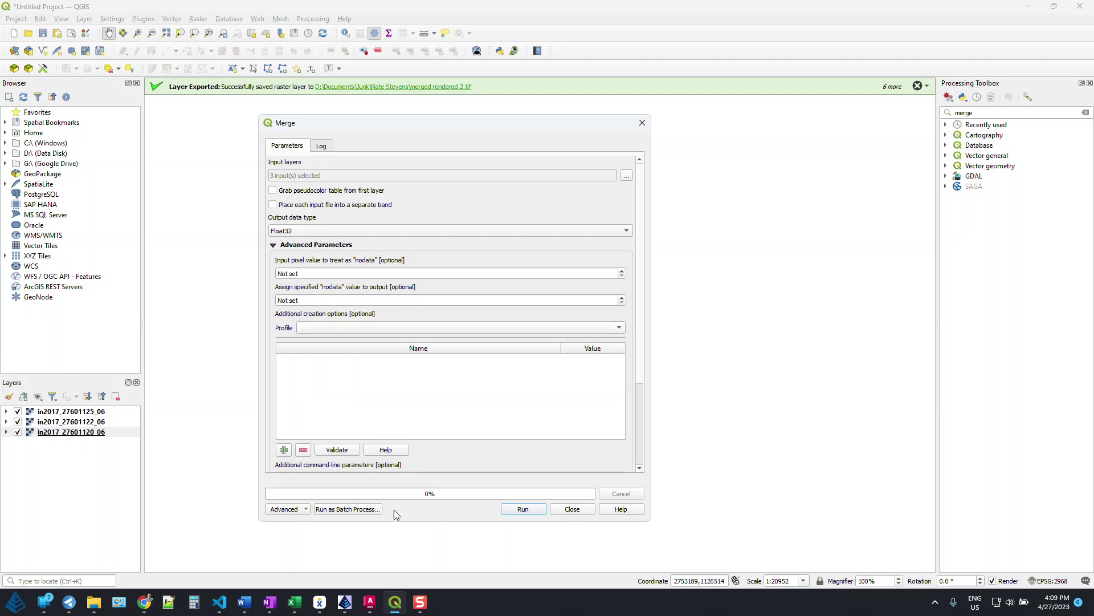
{"action": "left_click", "coordinate": [519, 510]}
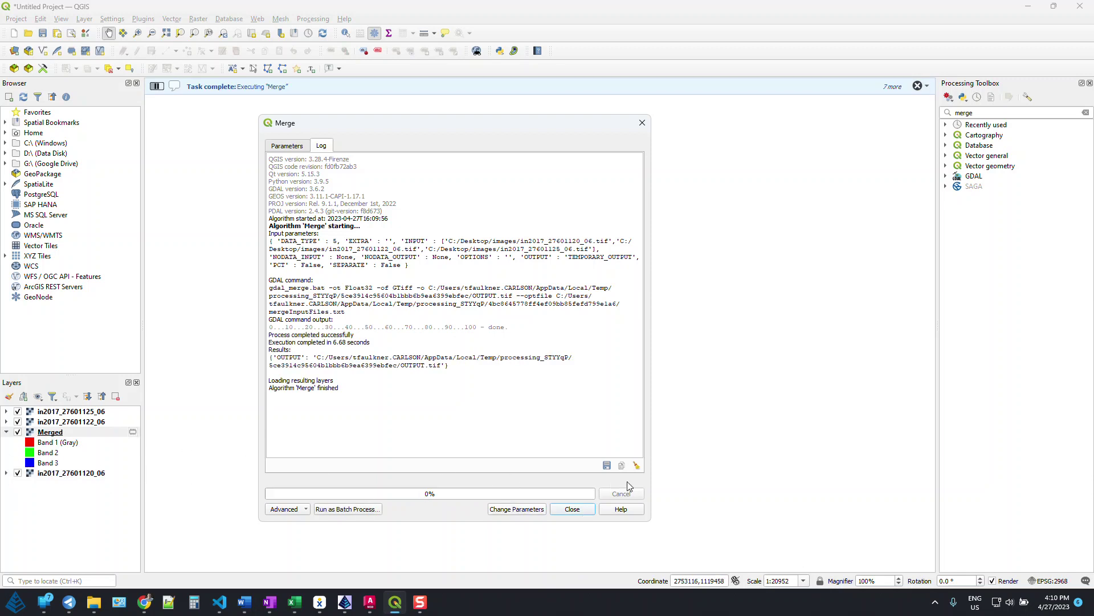
Close the Merge dialog and hide the three in2017 layers so only Merged remains visible
{"action": "left_click", "coordinate": [572, 509]}
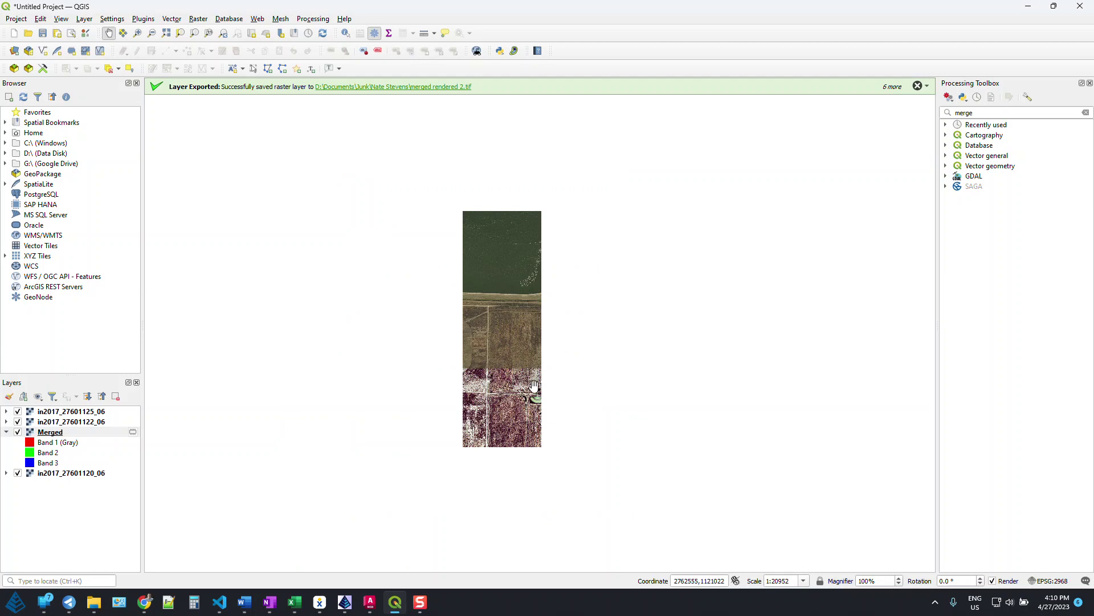
{"action": "scroll", "coordinate": [527, 402], "scroll_direction": "up", "scroll_amount": 1}
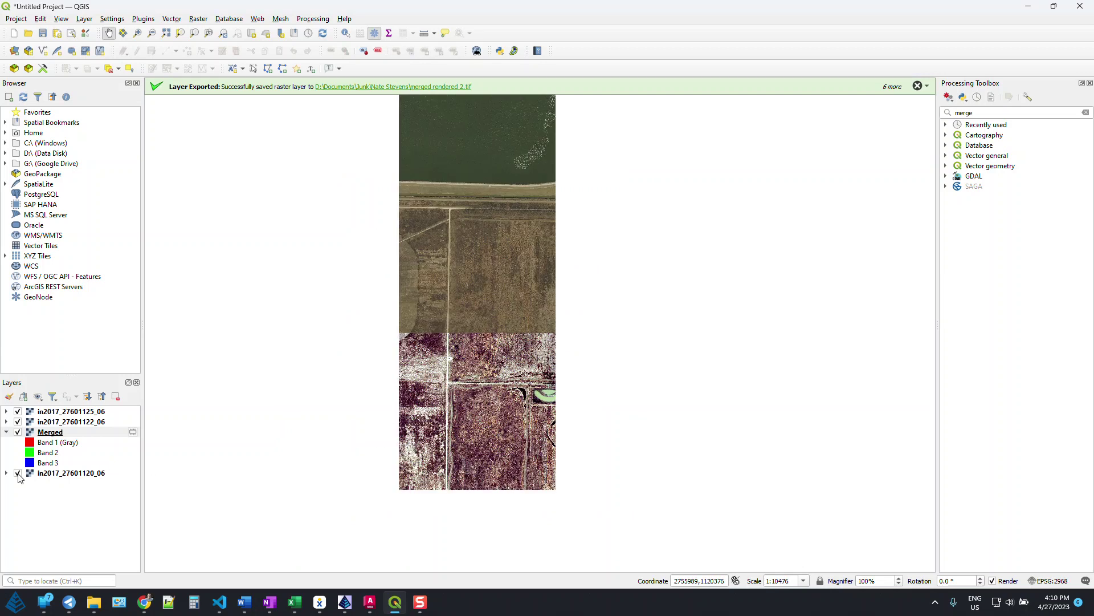
{"action": "left_click", "coordinate": [17, 474]}
{"action": "left_click", "coordinate": [18, 422]}
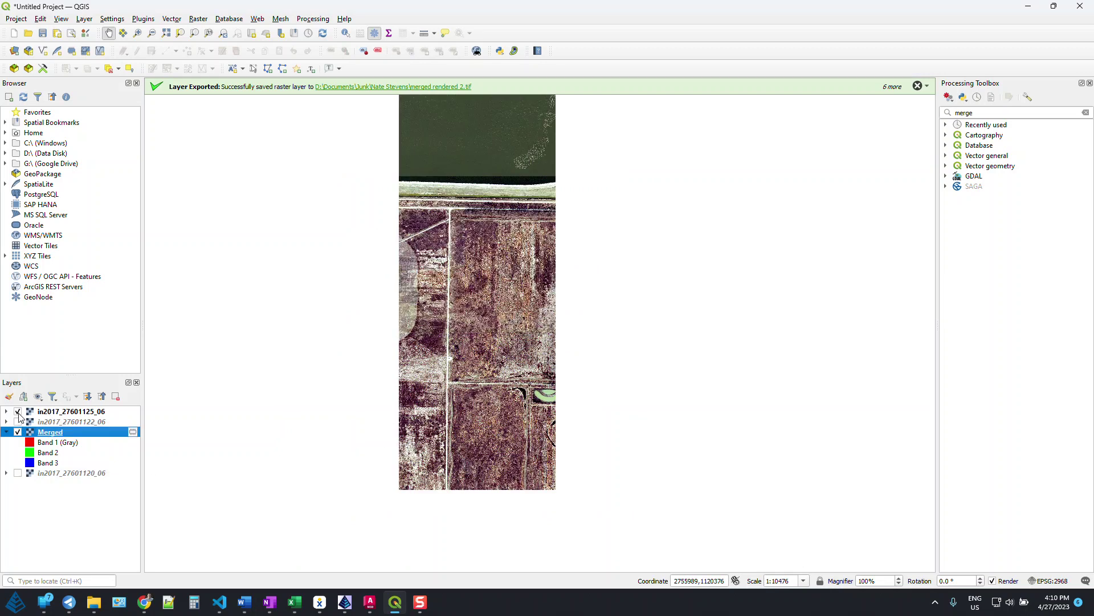
{"action": "left_click", "coordinate": [18, 412]}
{"action": "left_click_drag", "start_coordinate": [614, 255], "coordinate": [595, 367]}
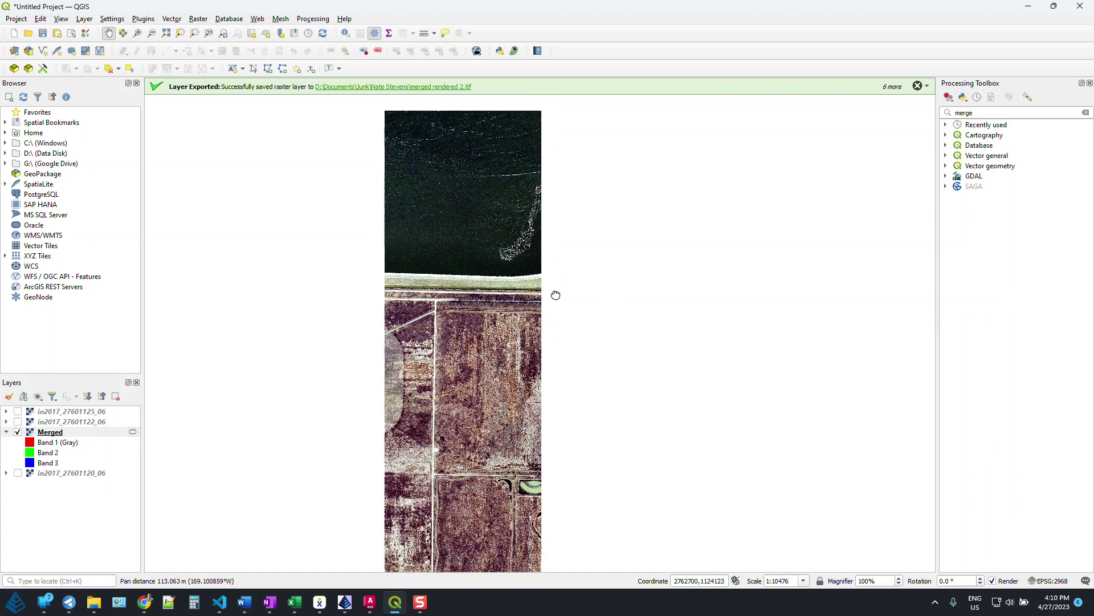
Open the Merged layer's symbology and set the red band stretch to 0–255
{"action": "left_click_drag", "start_coordinate": [556, 294], "coordinate": [558, 265]}
{"action": "right_click", "coordinate": [60, 433]}
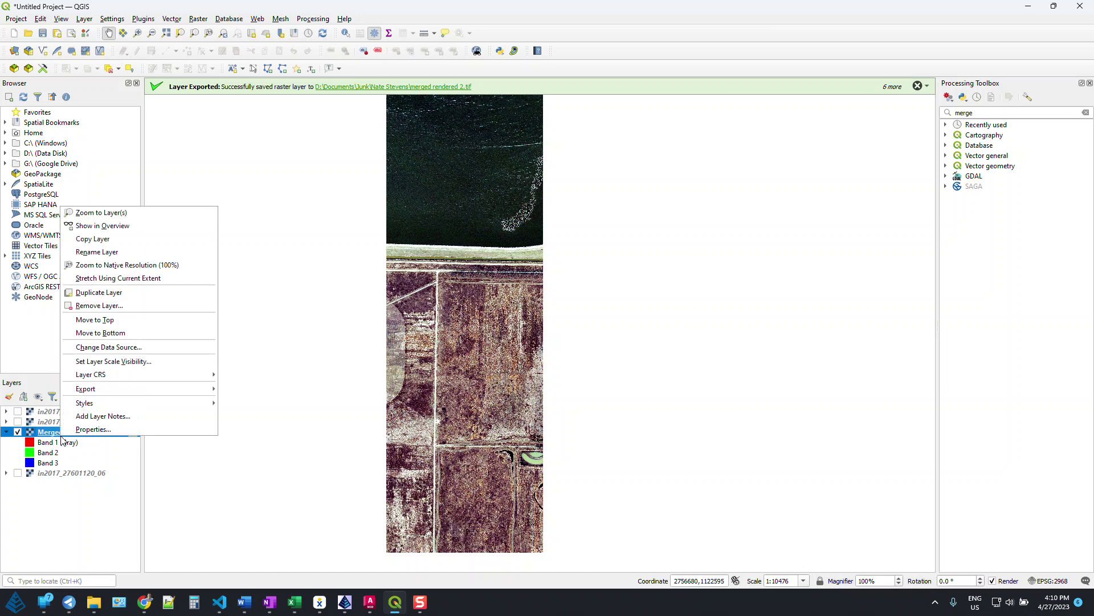
{"action": "left_click", "coordinate": [80, 431]}
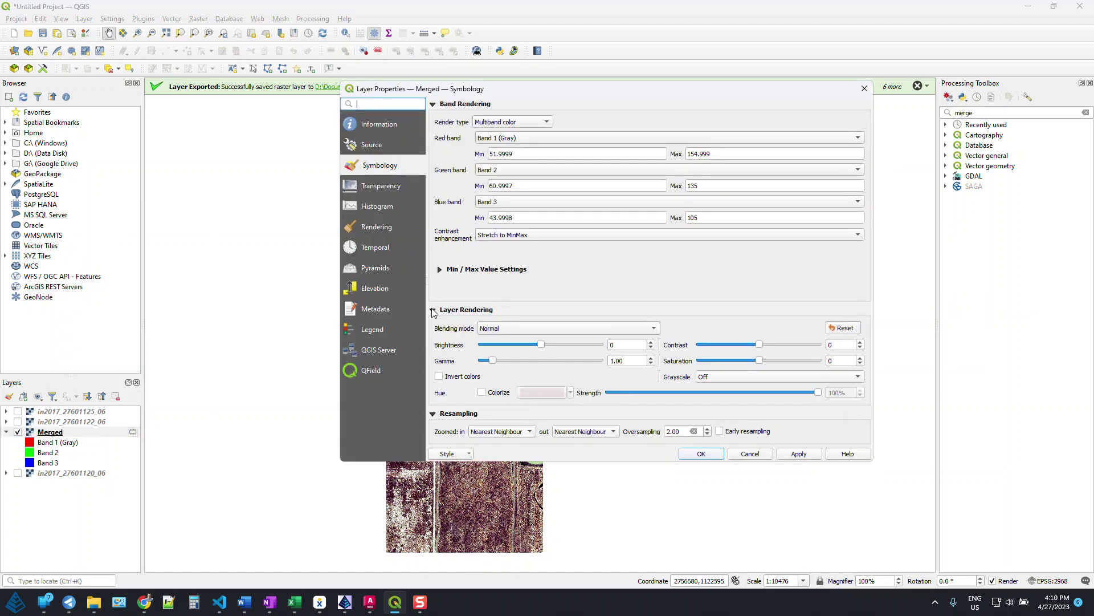
{"action": "left_click_drag", "start_coordinate": [706, 101], "coordinate": [857, 94]}
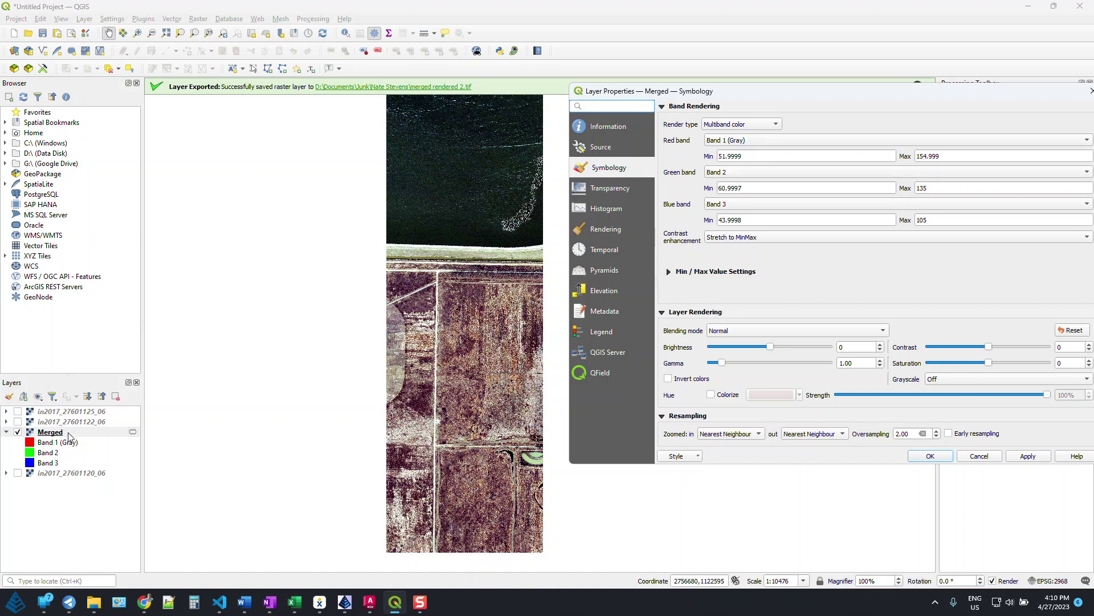
{"action": "left_click_drag", "start_coordinate": [758, 157], "coordinate": [675, 158]}
{"action": "type", "text": "0"}
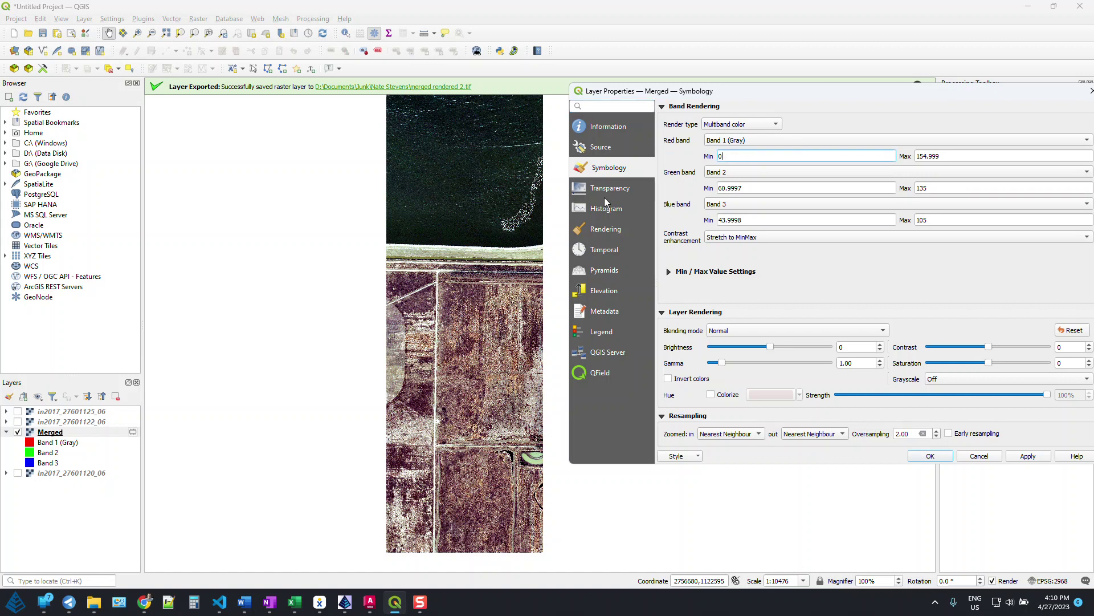
{"action": "key", "text": "Tab"}
{"action": "type", "text": "255"}
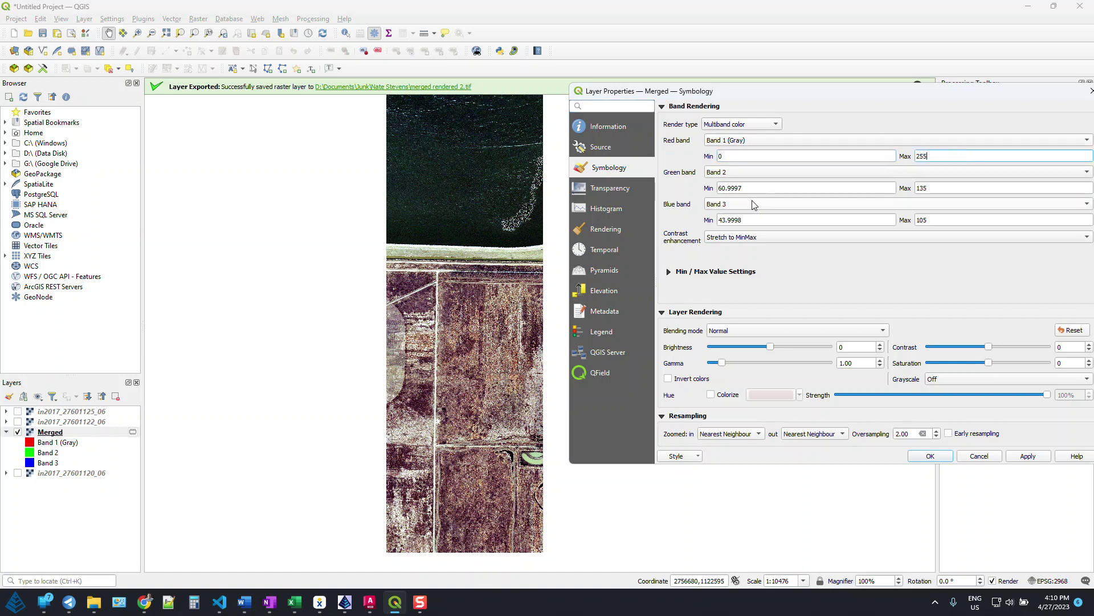
Set the green and blue bands to 0–255 as well and apply the changes
{"action": "left_click_drag", "start_coordinate": [742, 187], "coordinate": [678, 188]}
{"action": "type", "text": "0"}
{"action": "key", "text": "Tab"}
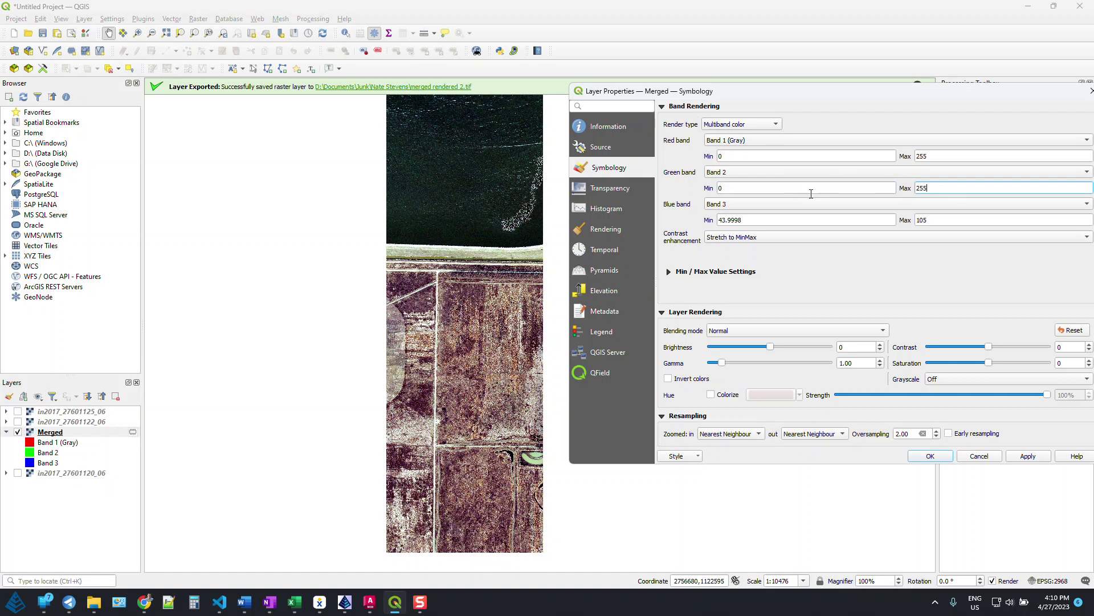
{"action": "type", "text": "255"}
{"action": "left_click_drag", "start_coordinate": [771, 224], "coordinate": [639, 220]}
{"action": "type", "text": "0"}
{"action": "key", "text": "Tab"}
{"action": "type", "text": "255"}
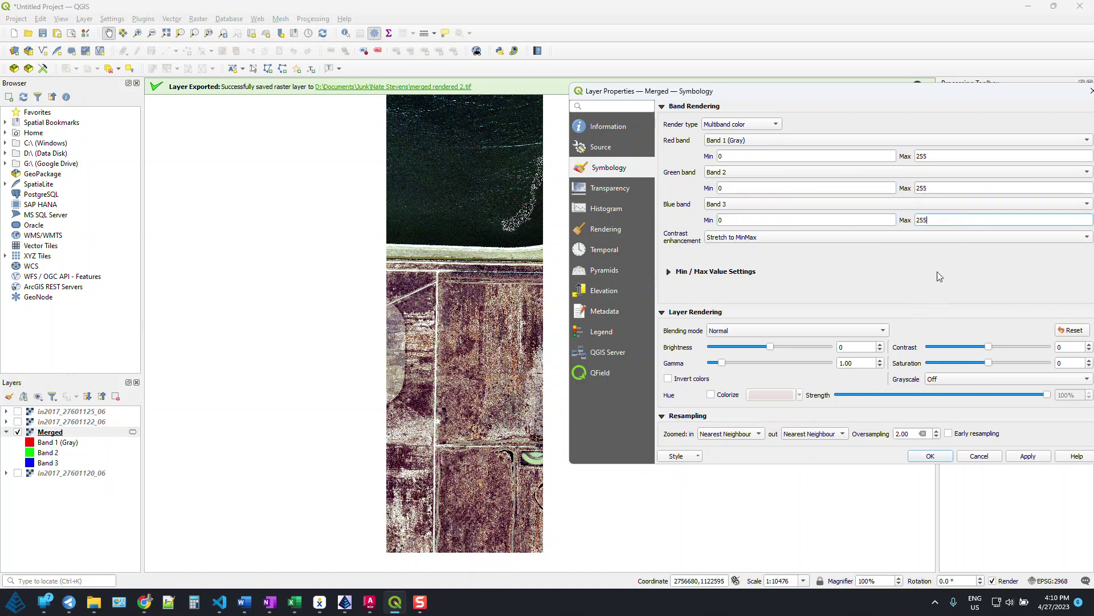
{"action": "left_click", "coordinate": [1037, 461]}
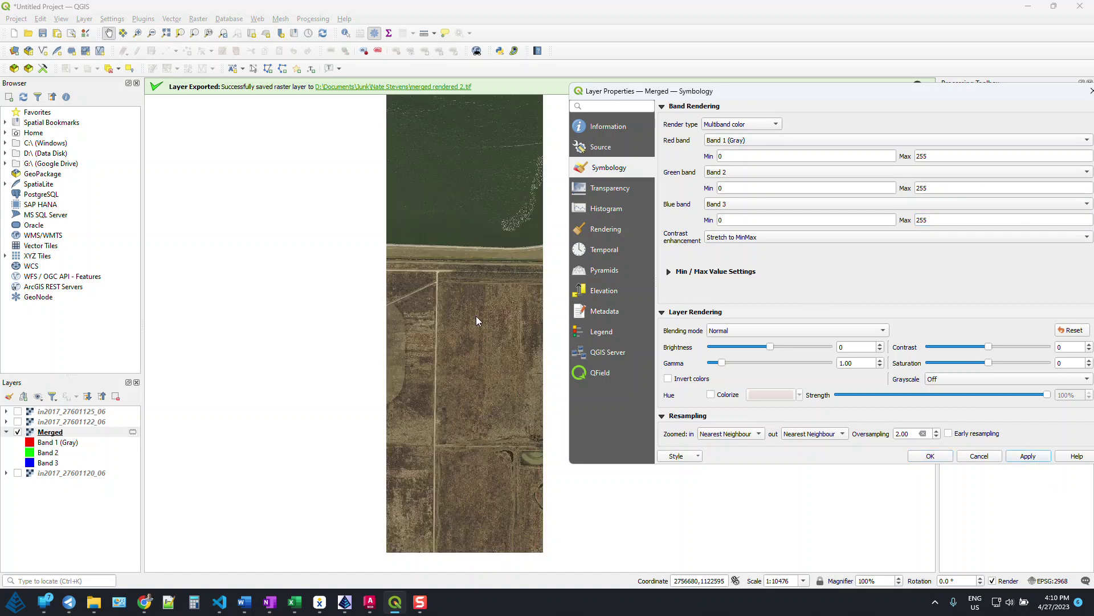
{"action": "left_click", "coordinate": [924, 455]}
Open Save As for the Merged layer with Rendered image output mode
{"action": "left_click_drag", "start_coordinate": [664, 328], "coordinate": [621, 335]}
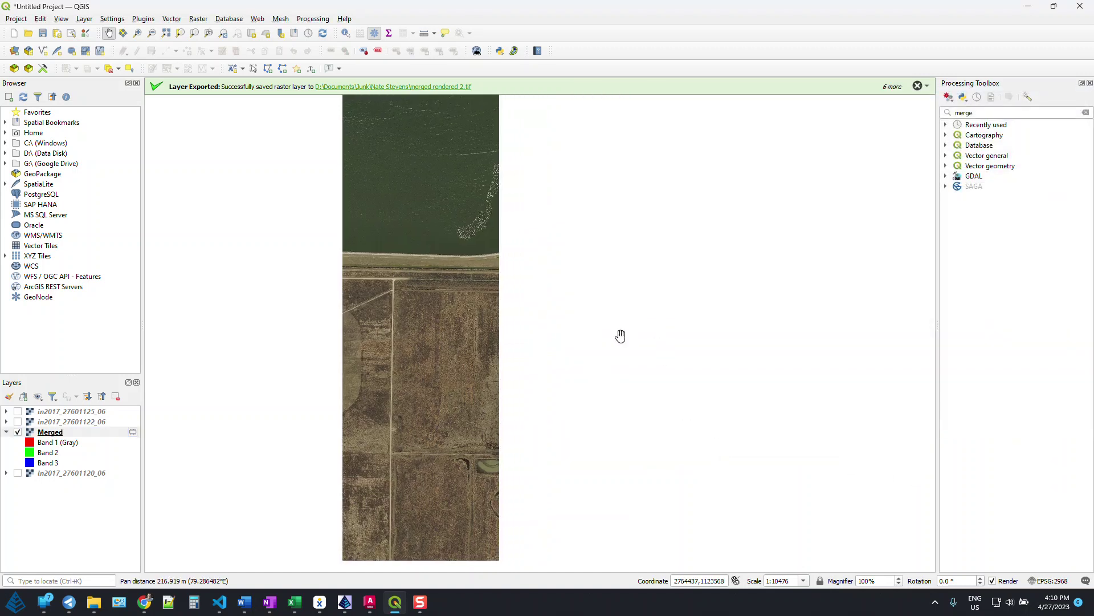
{"action": "right_click", "coordinate": [57, 434]}
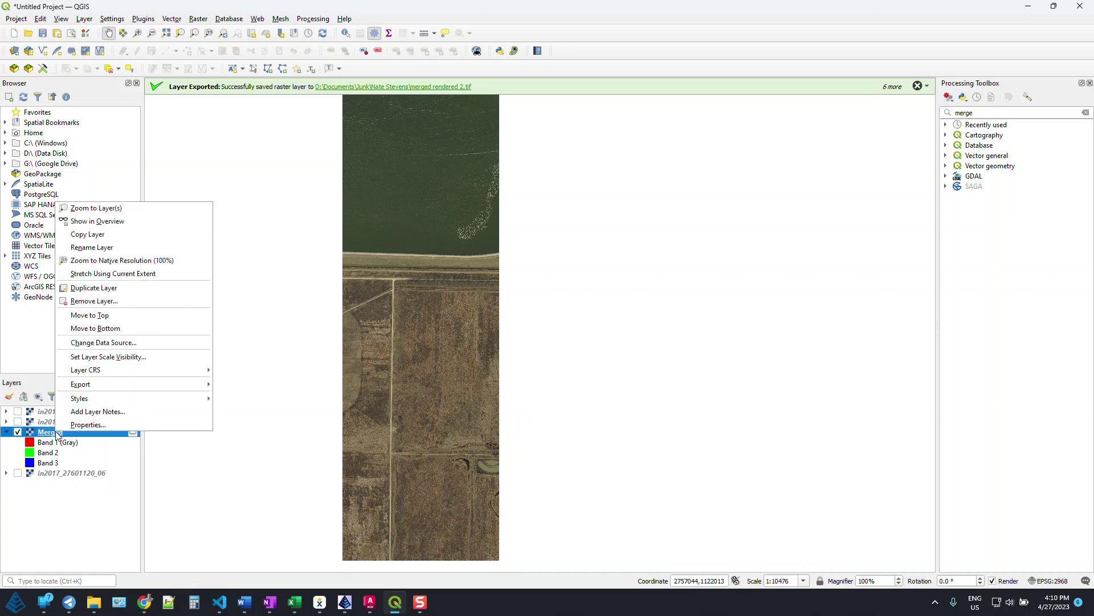
{"action": "mouse_move", "coordinate": [123, 385]}
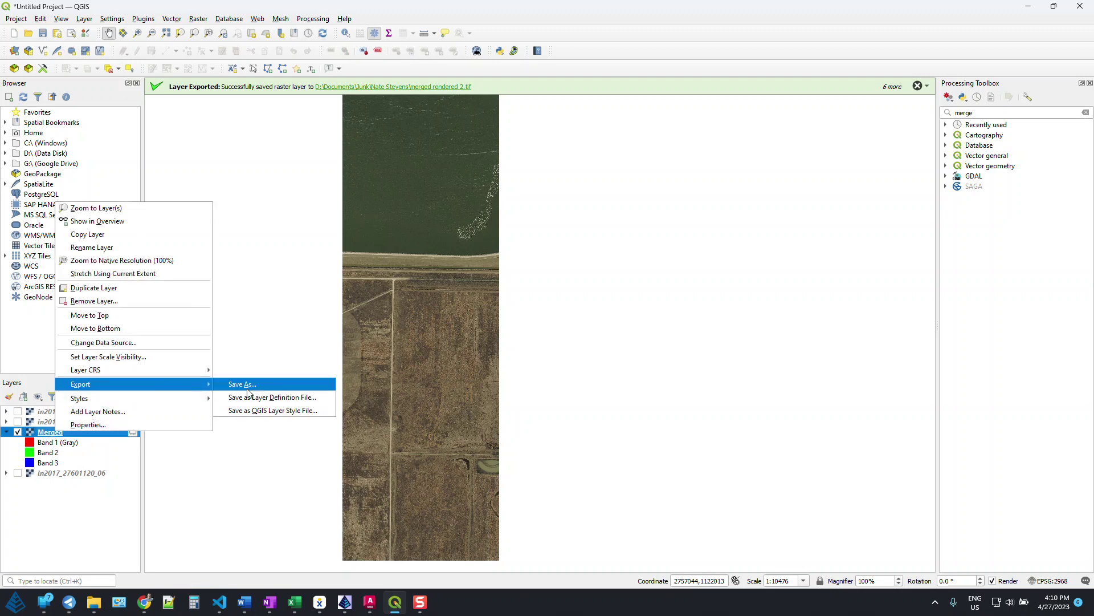
{"action": "left_click", "coordinate": [246, 385]}
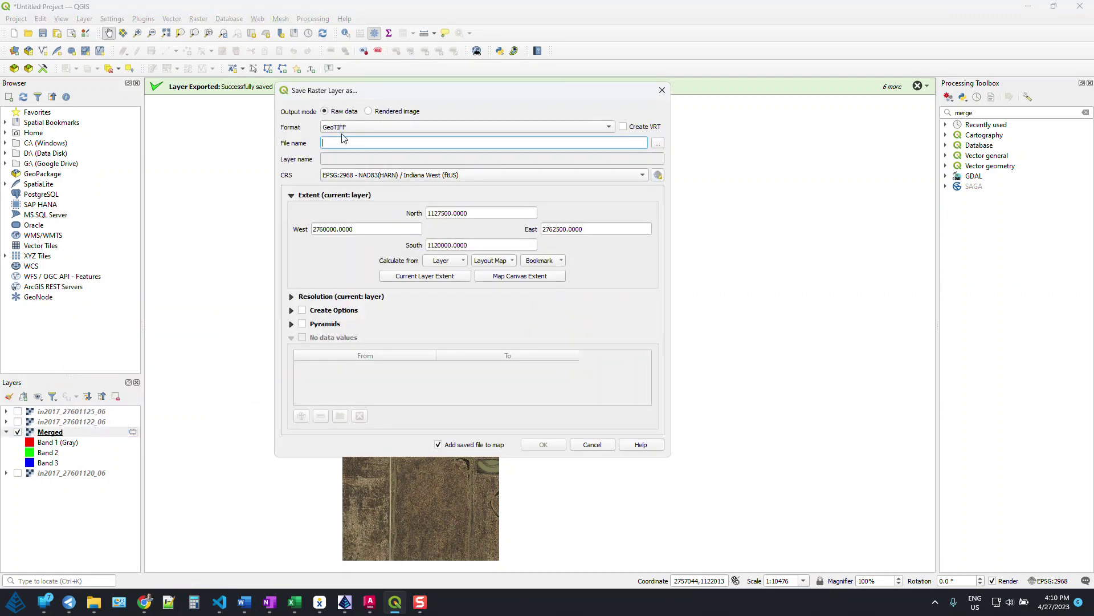
{"action": "left_click", "coordinate": [369, 112]}
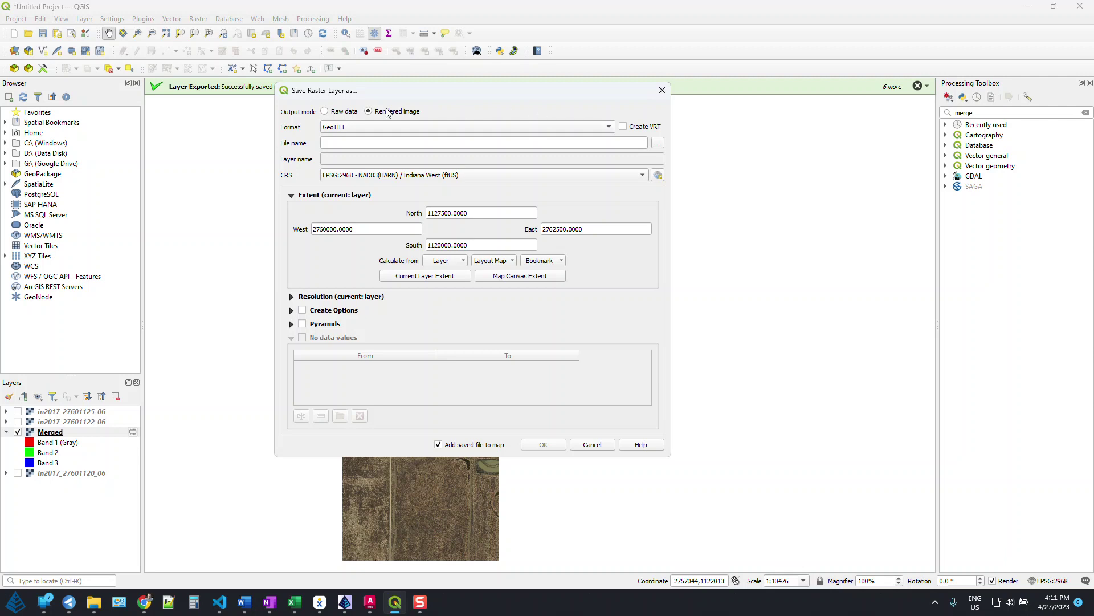
Save it as Merged.tif in Desktop\images without adding it to the map
{"action": "left_click", "coordinate": [659, 145]}
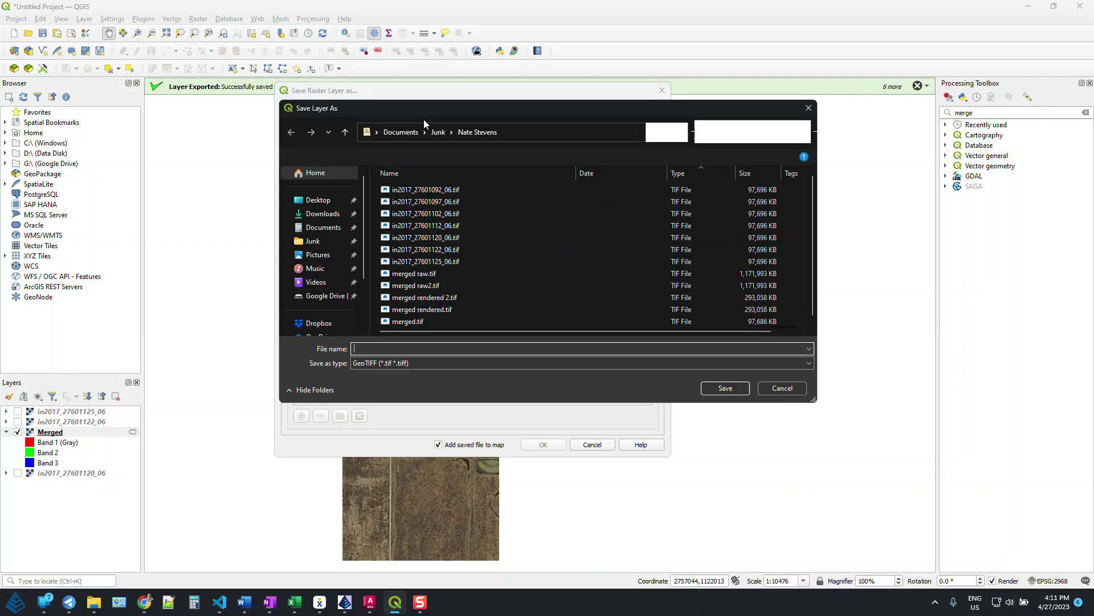
{"action": "left_click", "coordinate": [315, 200]}
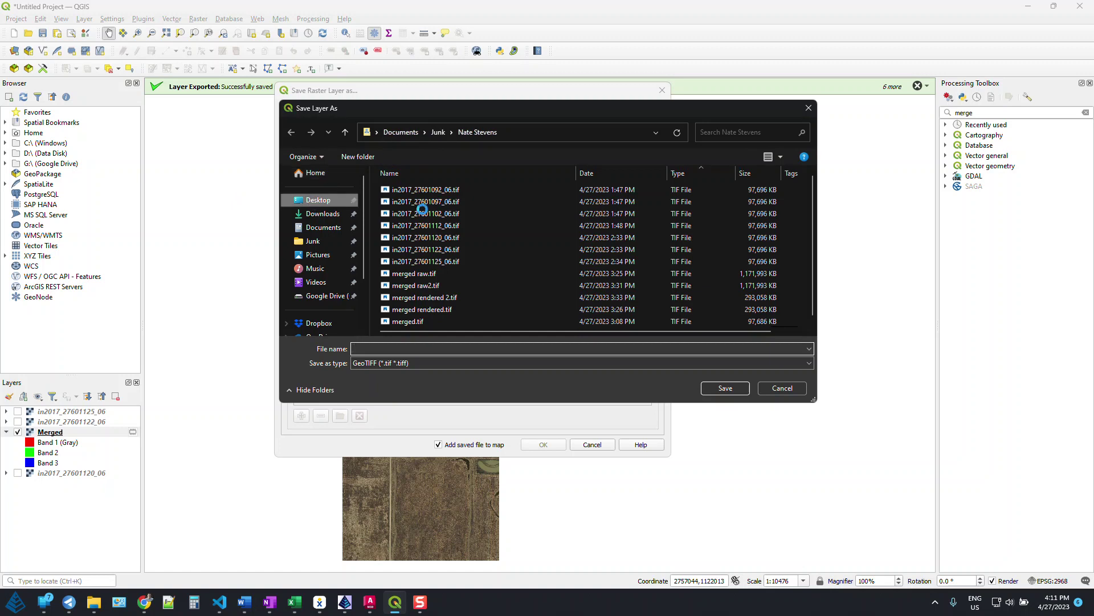
{"action": "left_click", "coordinate": [408, 226]}
{"action": "key", "text": "Return"}
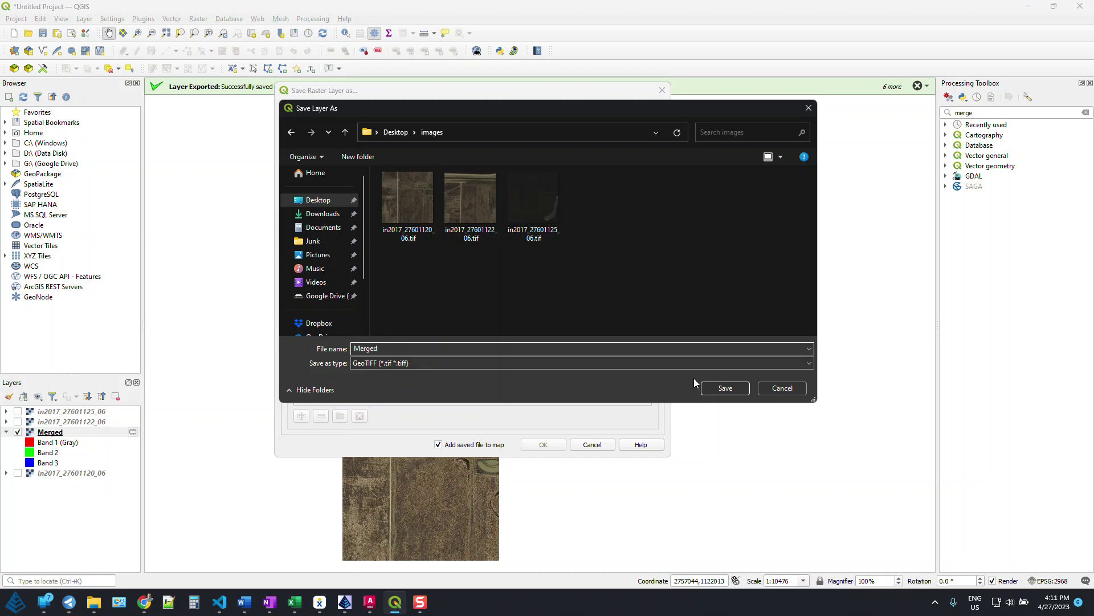
{"action": "left_click", "coordinate": [725, 387]}
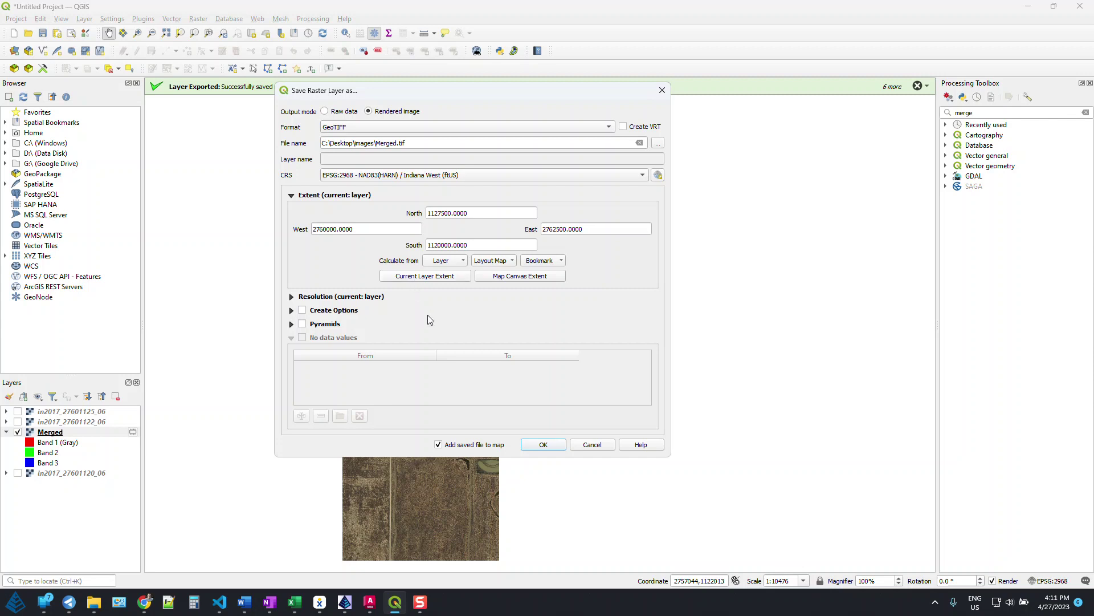
{"action": "left_click", "coordinate": [438, 445]}
{"action": "left_click", "coordinate": [545, 445]}
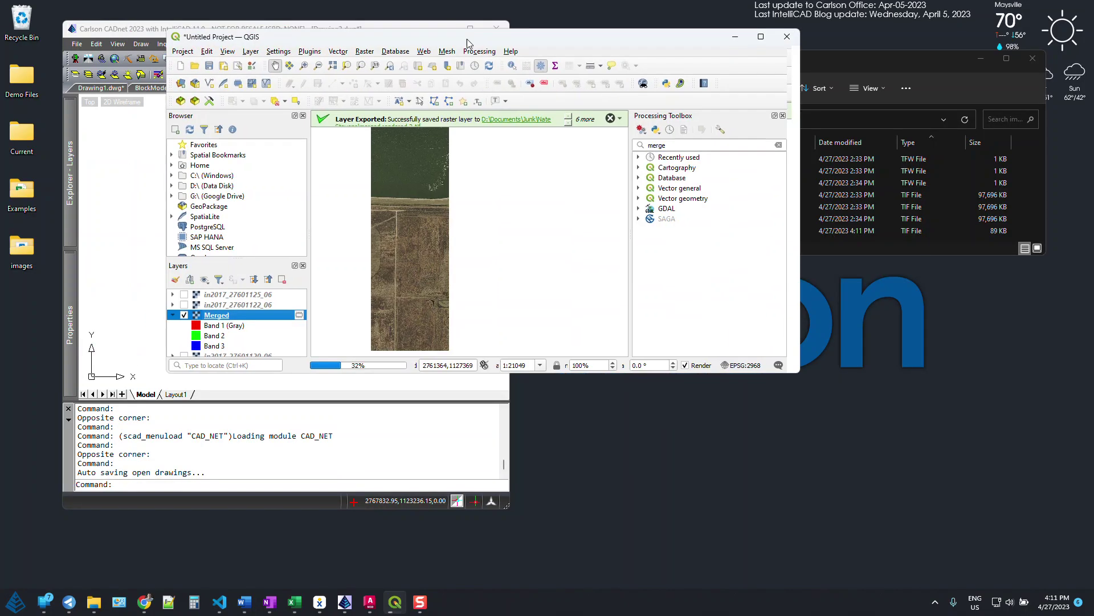
Restore the QGIS window and move it down-left to reveal the CAD drawing and images folder
{"action": "double_click", "coordinate": [375, 6]}
{"action": "left_click_drag", "start_coordinate": [787, 75], "coordinate": [438, 256]}
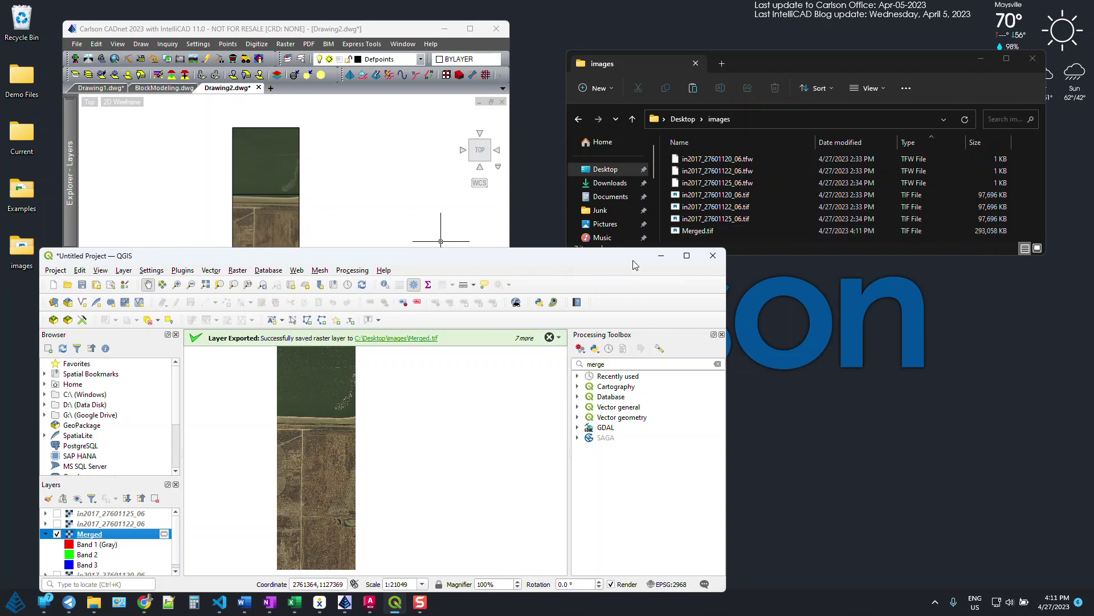
Minimize QGIS, turn off the old aerial imagery layer in Drawing2, and load the GIS menu module
{"action": "left_click", "coordinate": [661, 255]}
{"action": "left_click", "coordinate": [335, 220]}
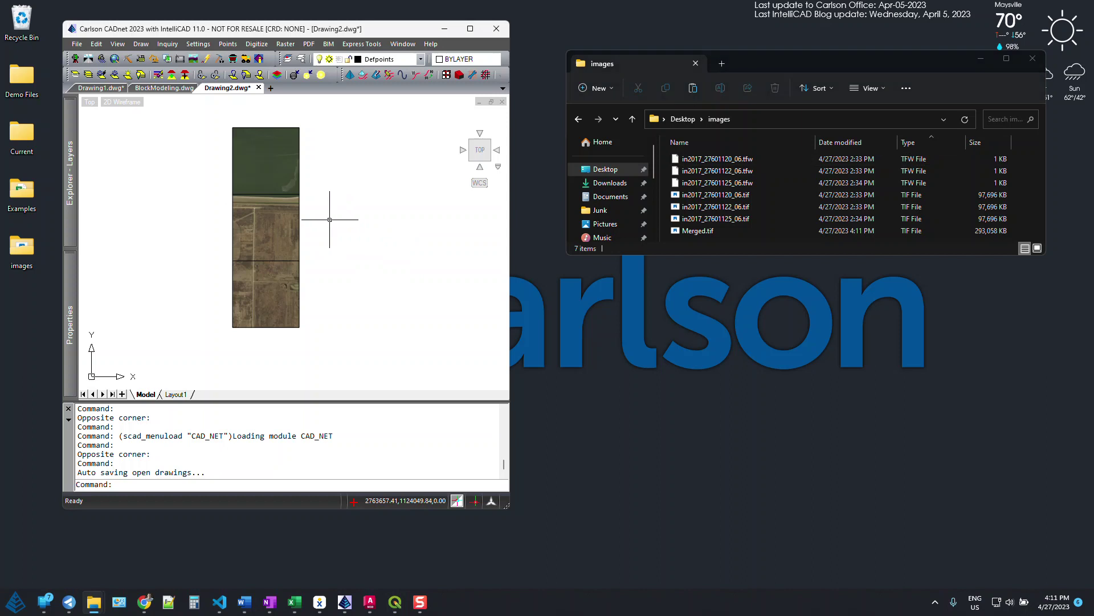
{"action": "left_click", "coordinate": [398, 59]}
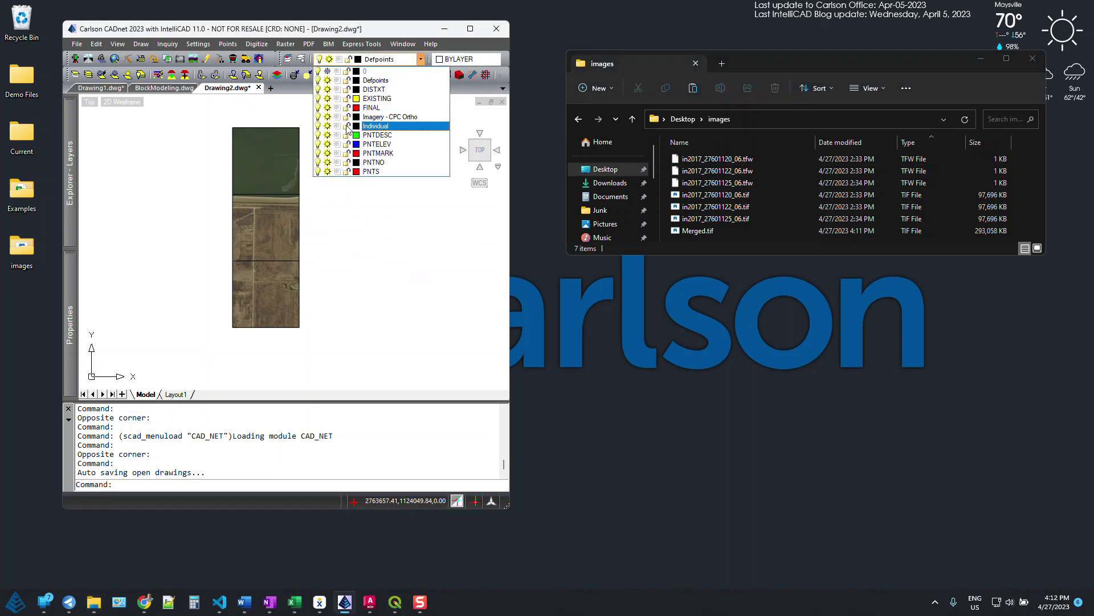
{"action": "left_click", "coordinate": [328, 117]}
{"action": "left_click", "coordinate": [362, 227]}
{"action": "left_click", "coordinate": [326, 228]}
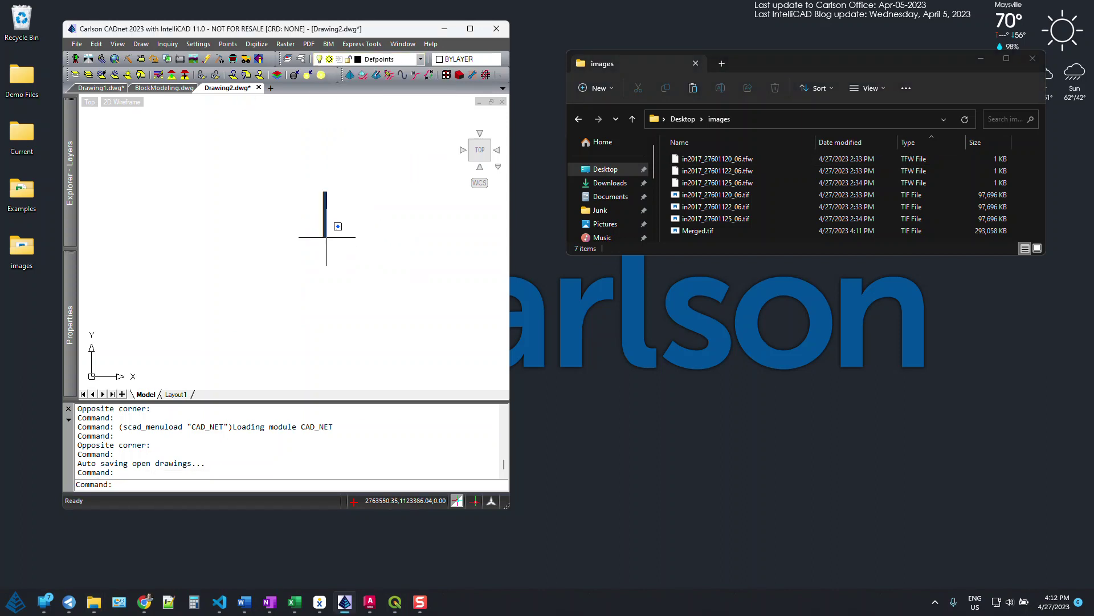
{"action": "left_click", "coordinate": [337, 255]}
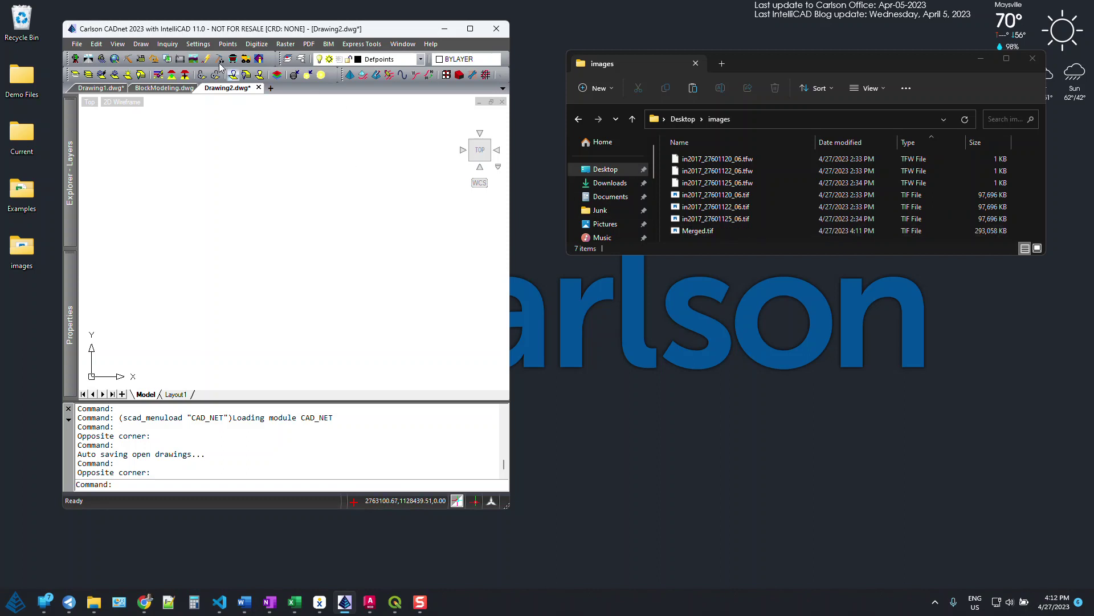
{"action": "left_click", "coordinate": [114, 59]}
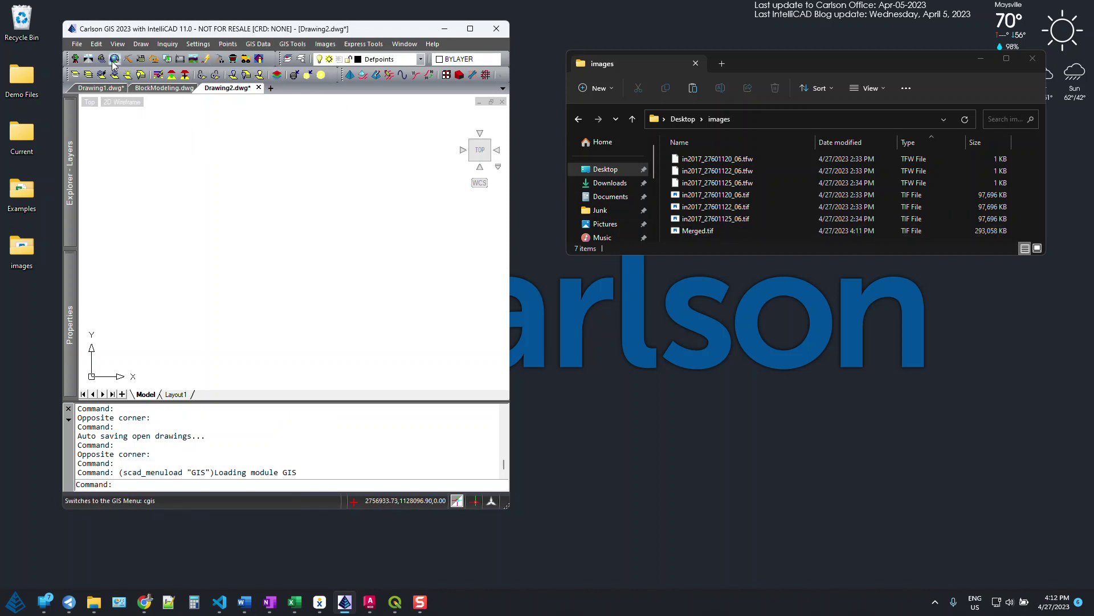
Choose Merged.tif from the Desktop images folder for Place Image by World File
{"action": "left_click", "coordinate": [328, 45]}
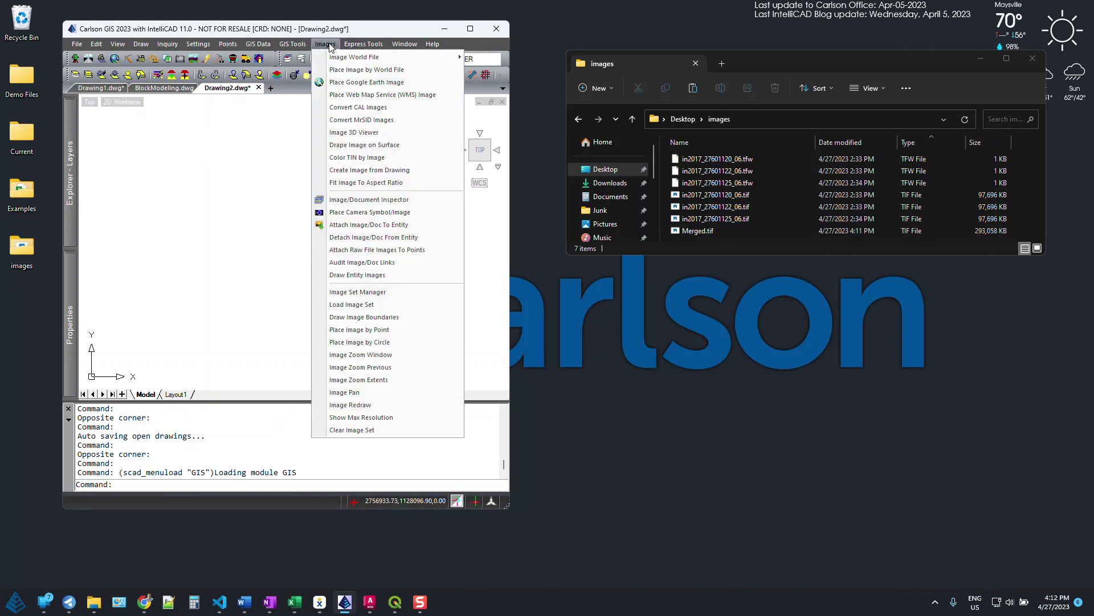
{"action": "left_click", "coordinate": [371, 71]}
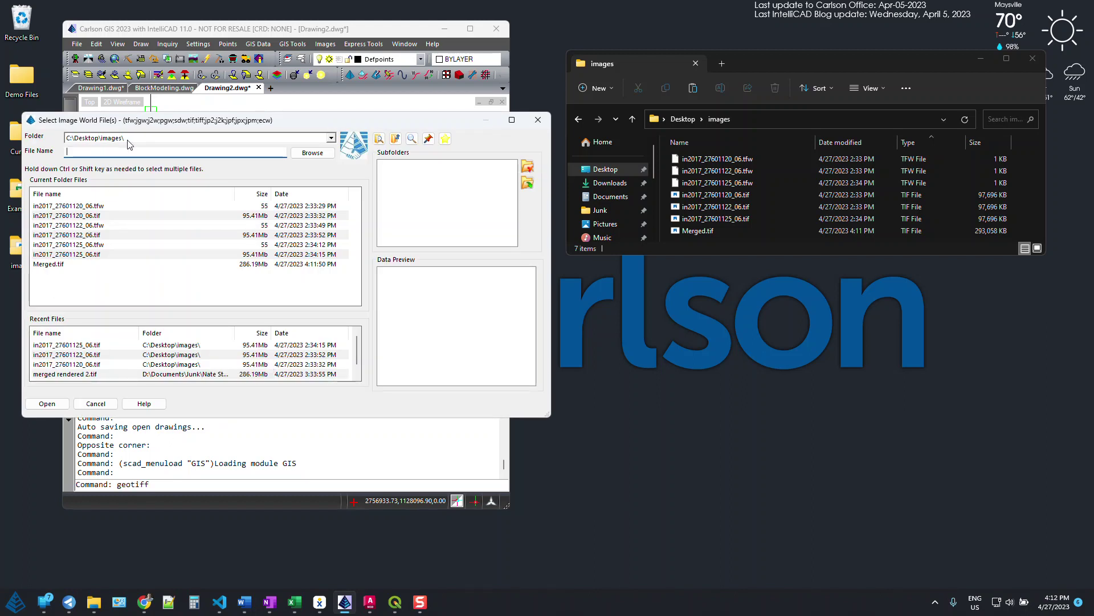
{"action": "left_click", "coordinate": [67, 263]}
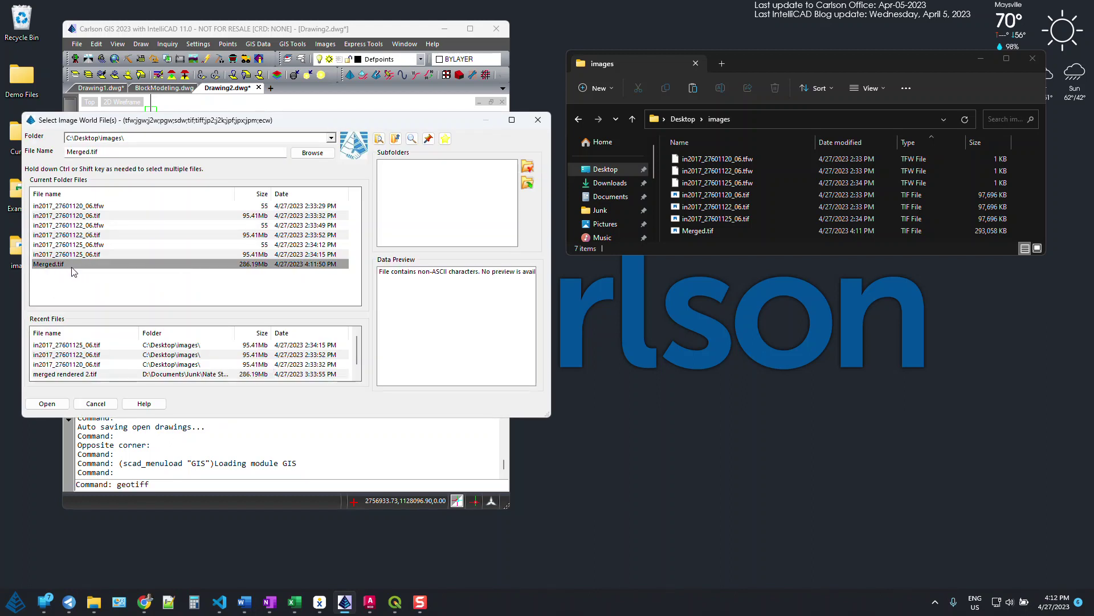
{"action": "left_click", "coordinate": [66, 403]}
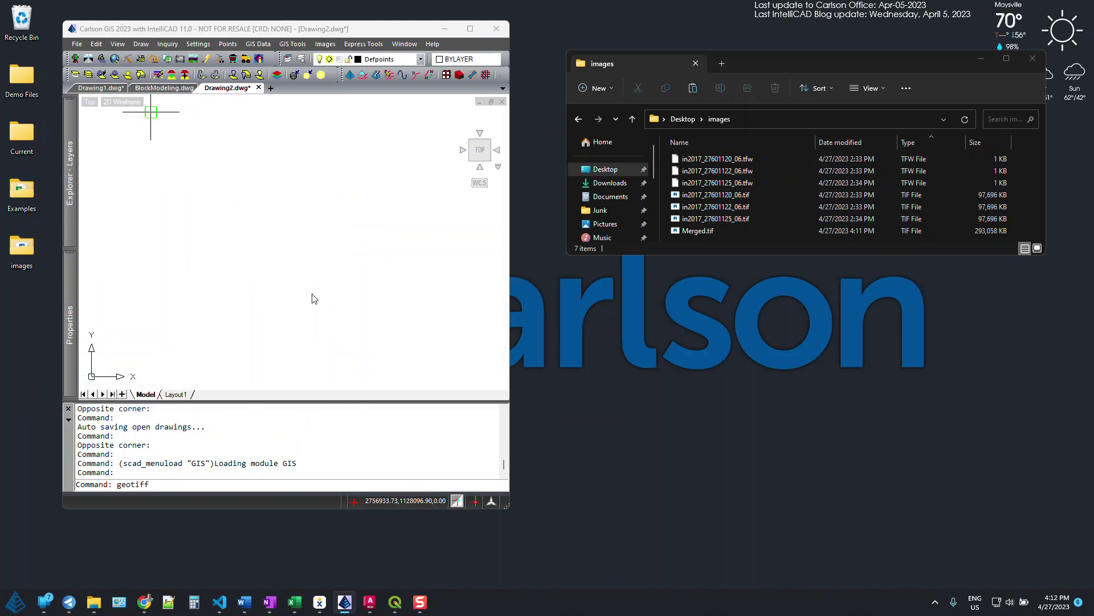
Place the image on layer Merged, then window-select the placed aerial image
{"action": "double_click", "coordinate": [282, 297]}
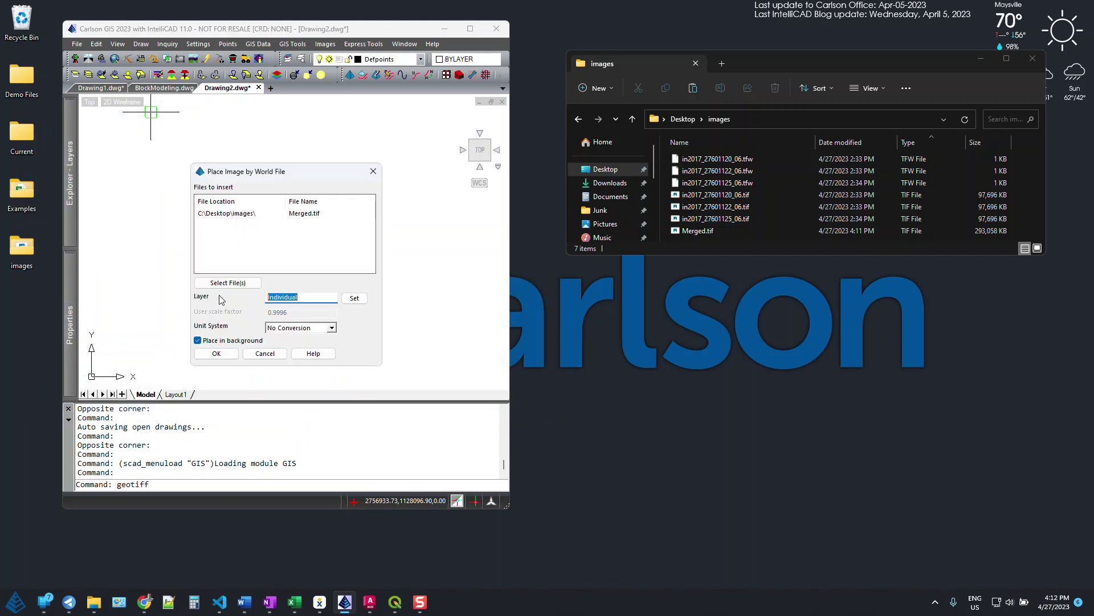
{"action": "type", "text": "Merged"}
{"action": "left_click", "coordinate": [216, 353]}
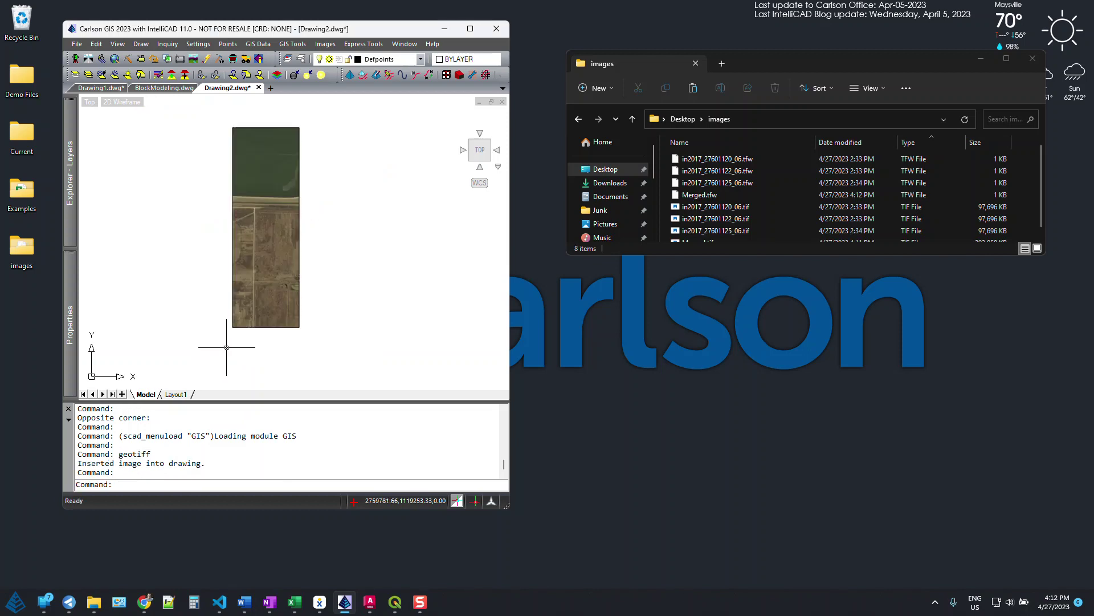
{"action": "left_click", "coordinate": [314, 197]}
{"action": "left_click", "coordinate": [286, 204]}
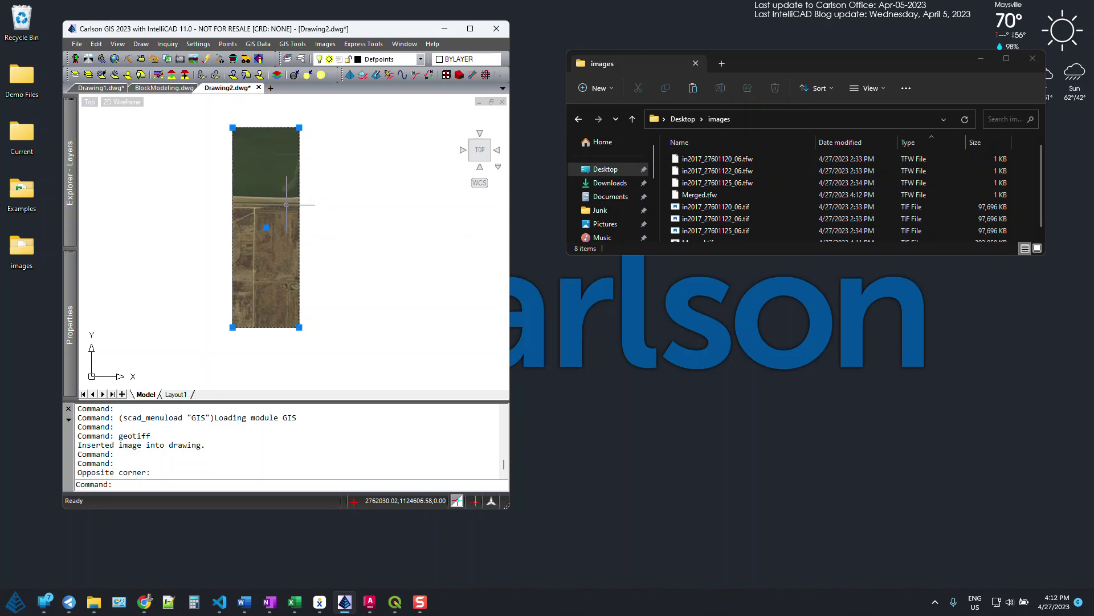